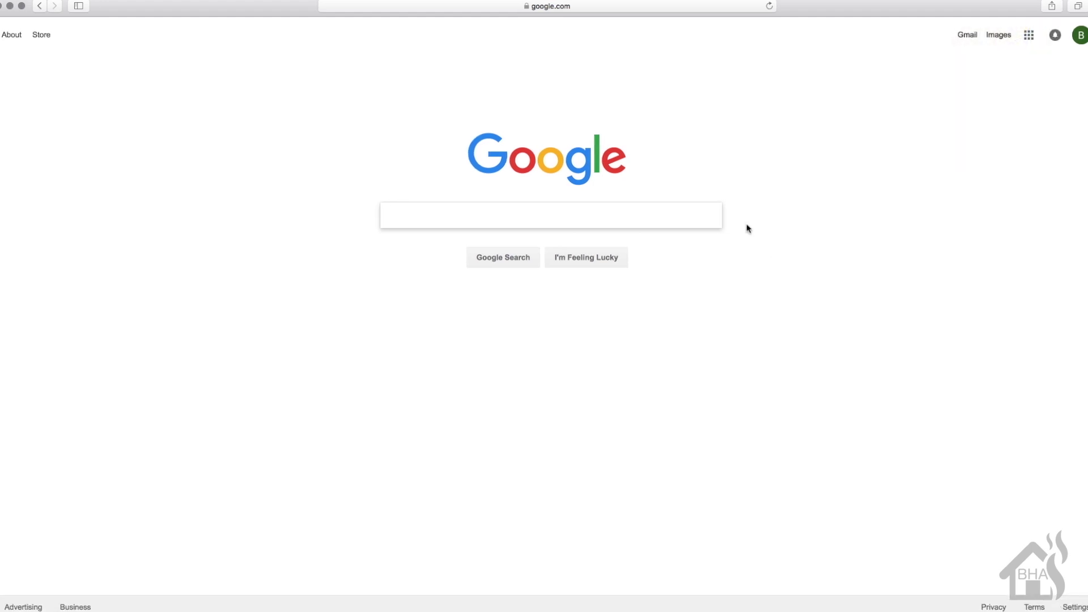
# Load myaccount.google.com/lesssecureapps and switch Allow less secure apps to ON.
pyautogui.click(445, 5)
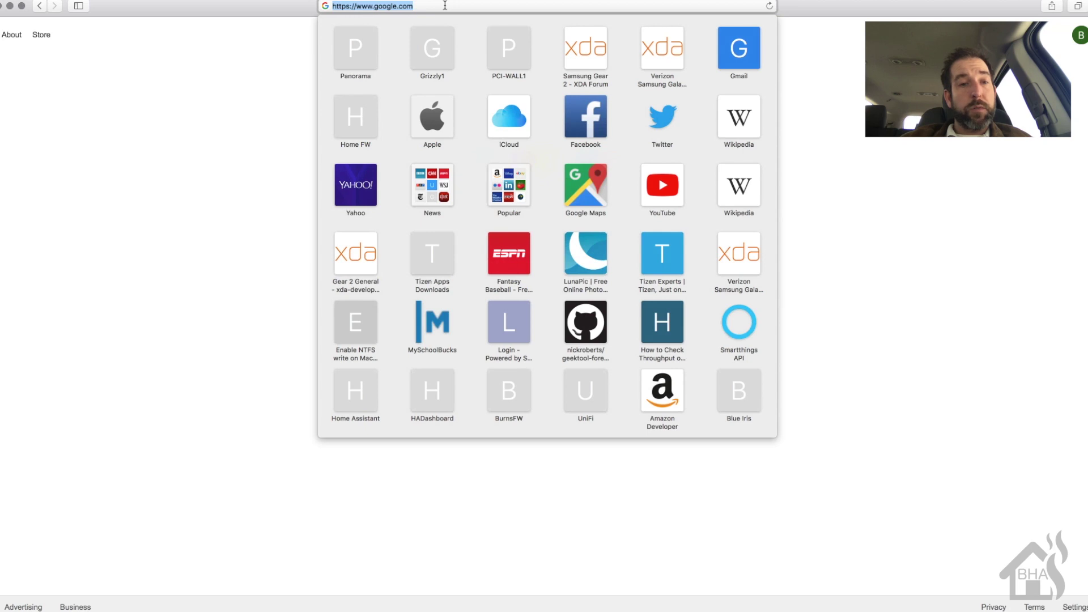
pyautogui.write('https://myaccount.google.com/lesssecureapps')
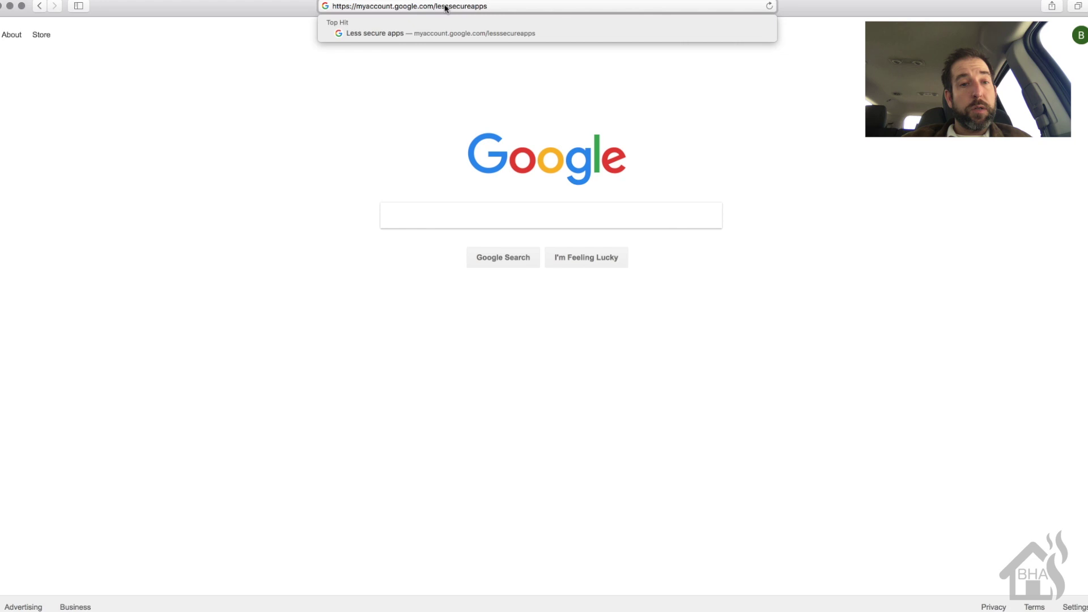
pyautogui.press('Return')
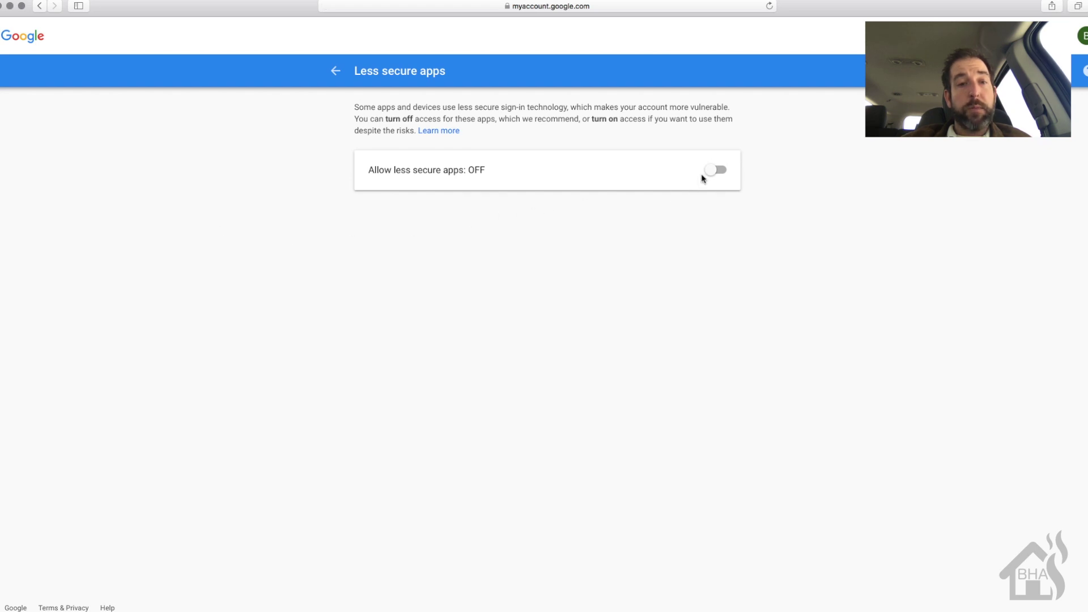
pyautogui.click(712, 175)
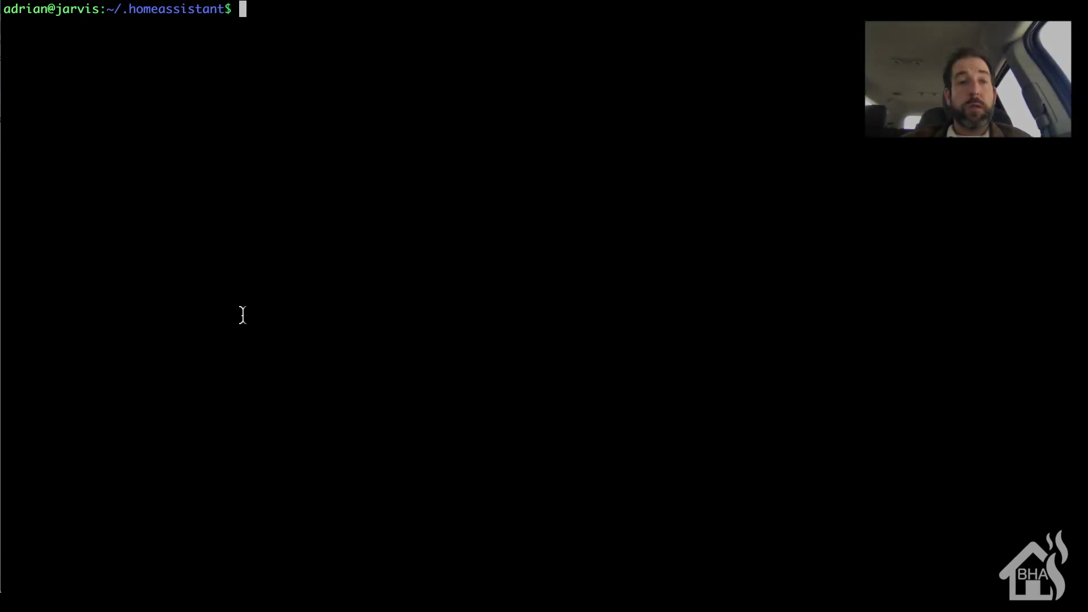
# Open a new notify.yaml in vi with sudo and start the entry '- name: alert_adrian'.
pyautogui.write('sudo v')
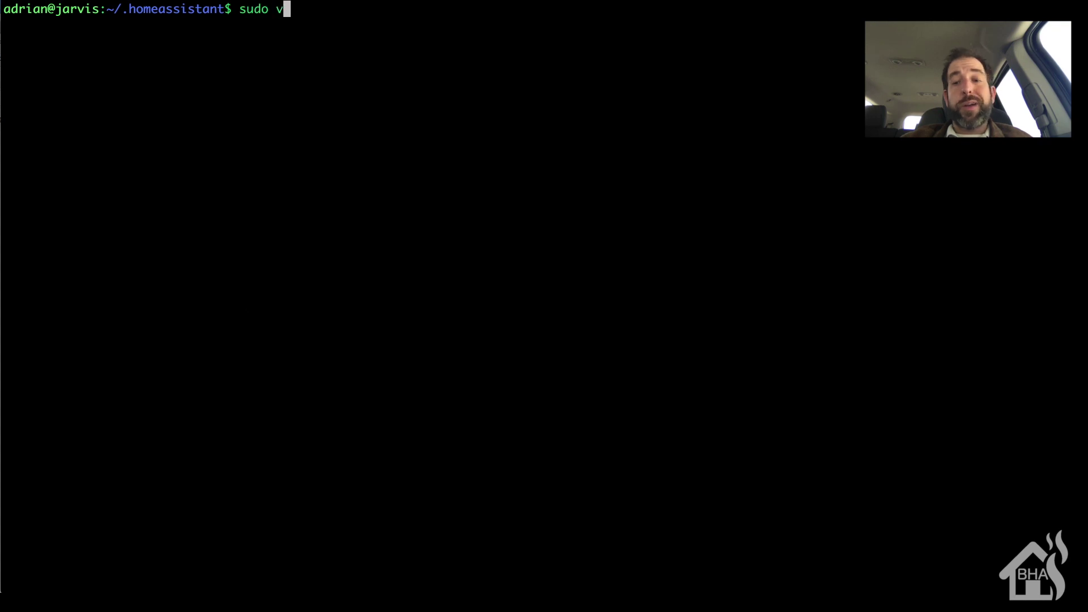
pyautogui.write('i notify')
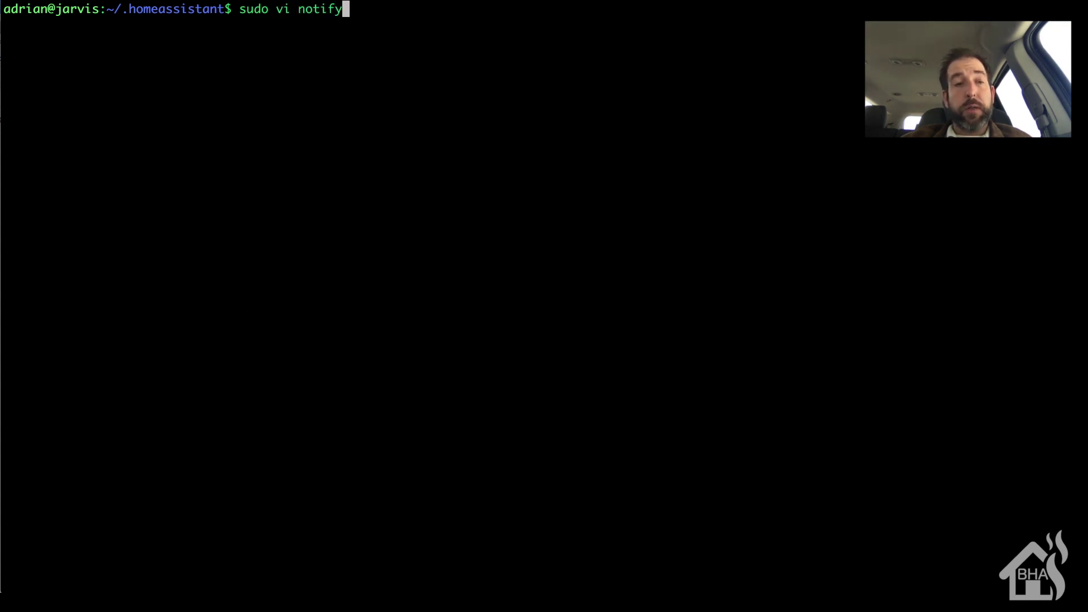
pyautogui.write('.yaml')
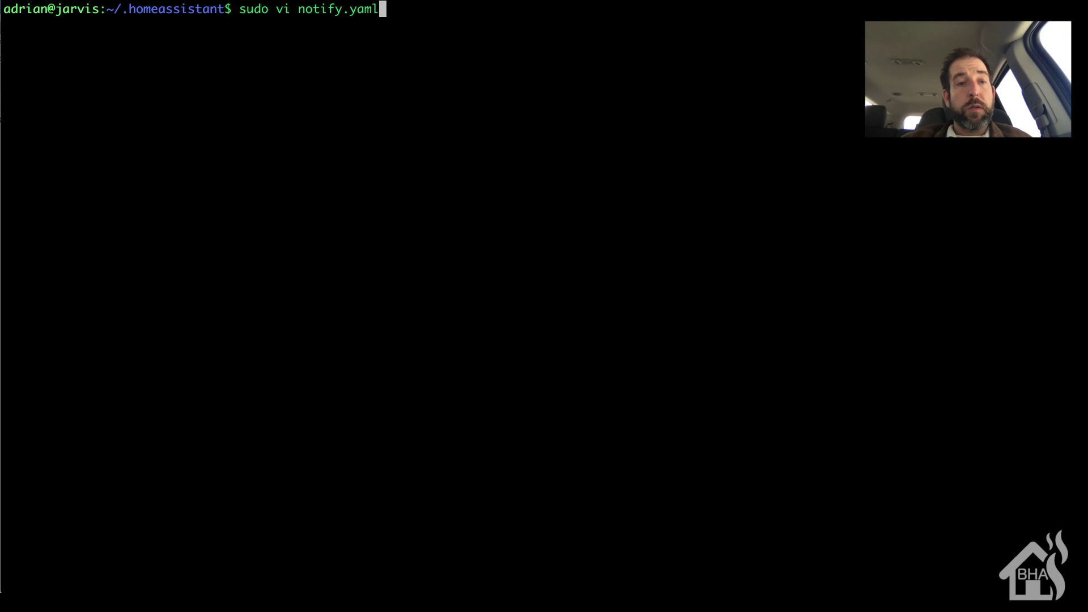
pyautogui.press('Return')
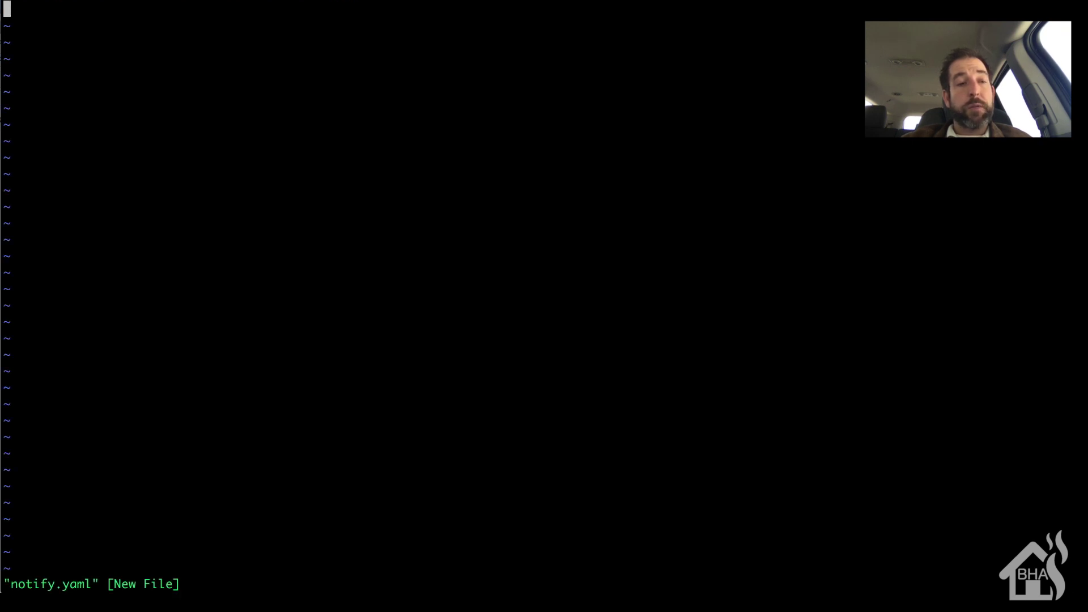
pyautogui.write('i  - ')
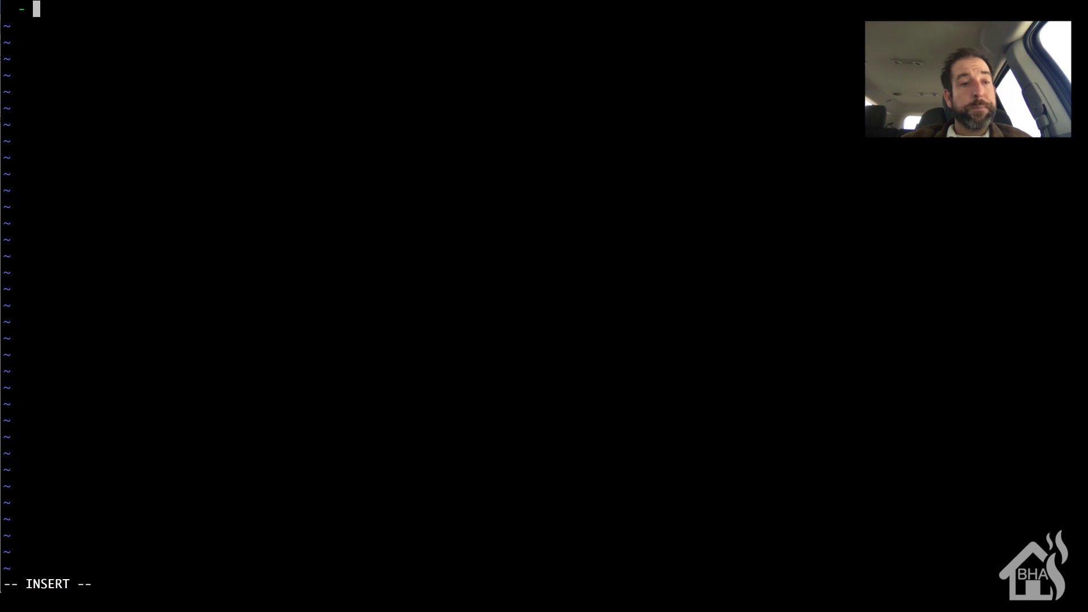
pyautogui.write('name')
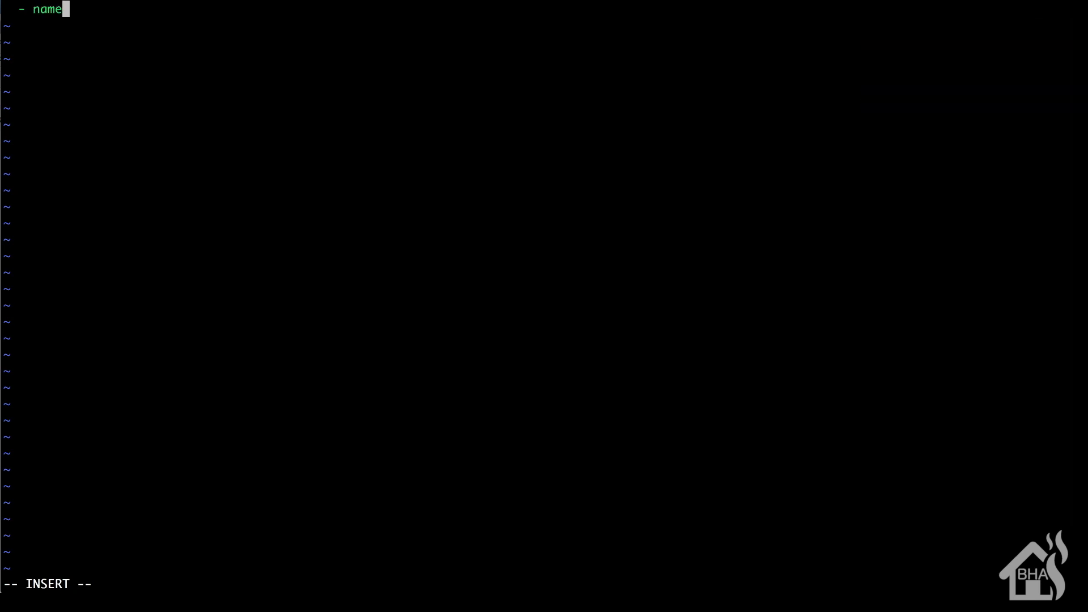
pyautogui.write(': ')
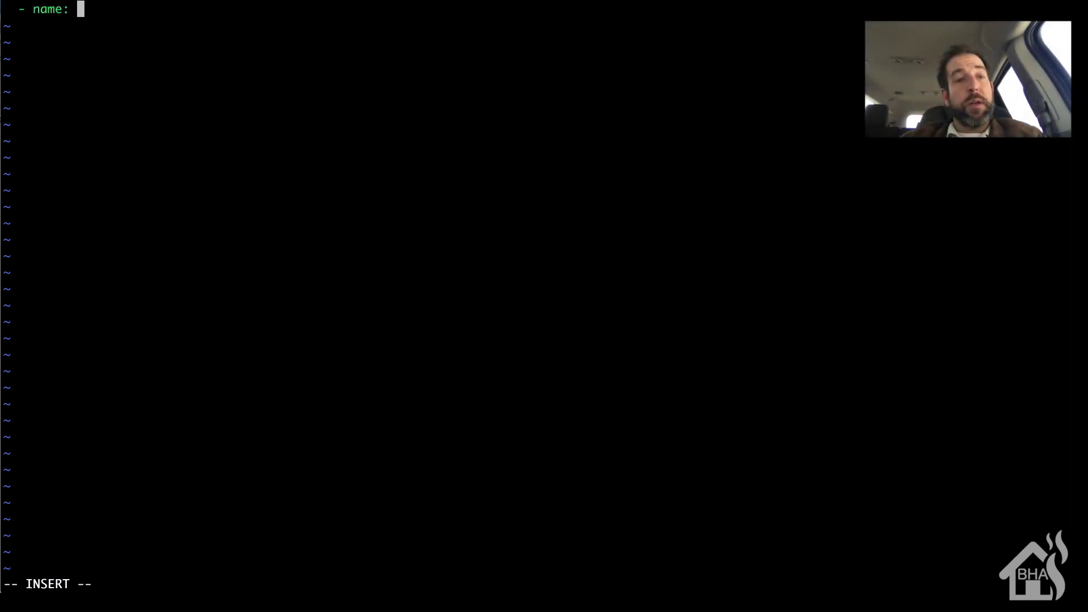
pyautogui.write('alert_adrian')
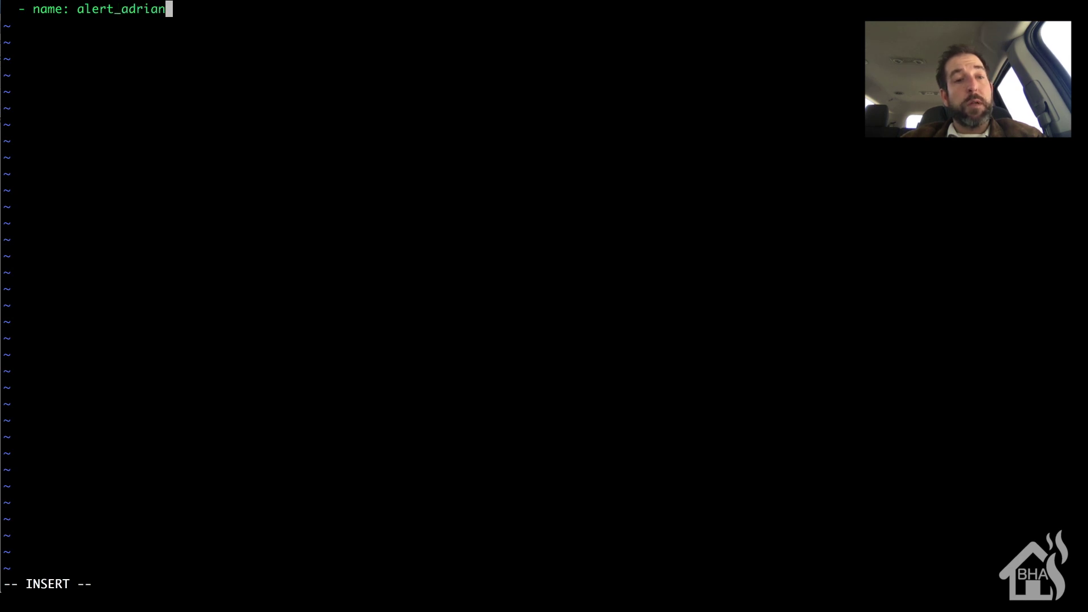
# Add the lines platform: smtp, server: smtp.gmail.com and port: 587 under the name.
pyautogui.press('Return')
pyautogui.write('plat')
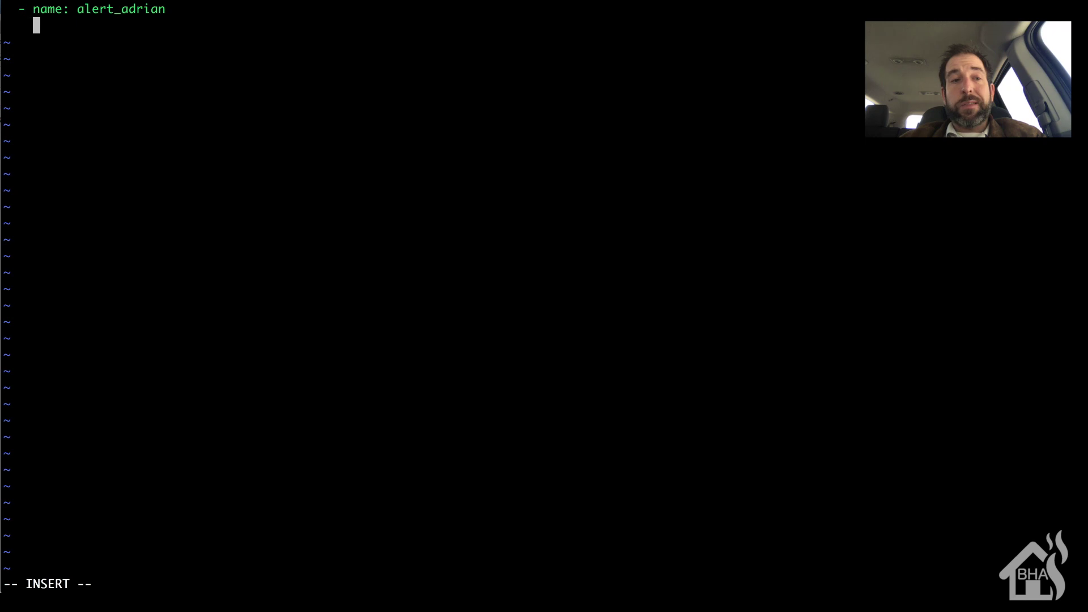
pyautogui.write('form:')
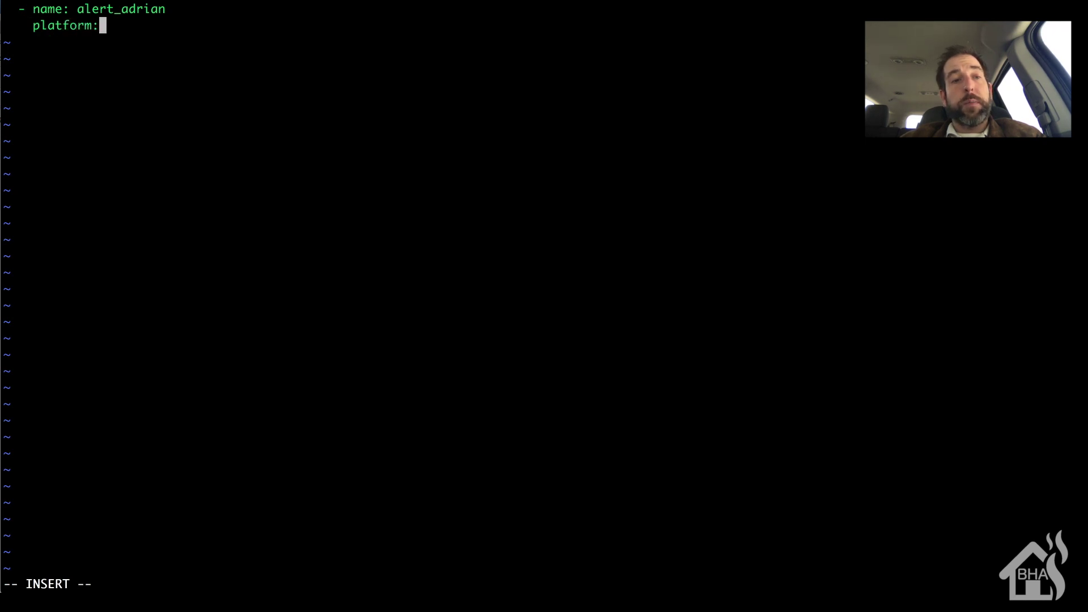
pyautogui.write(' smtp')
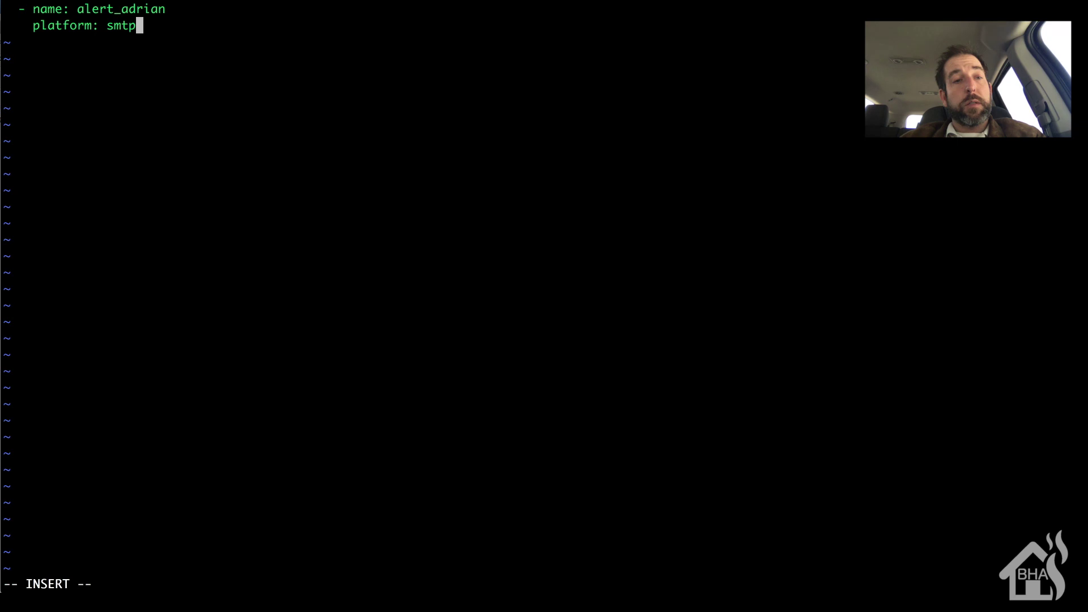
pyautogui.press('Return')
pyautogui.write('server')
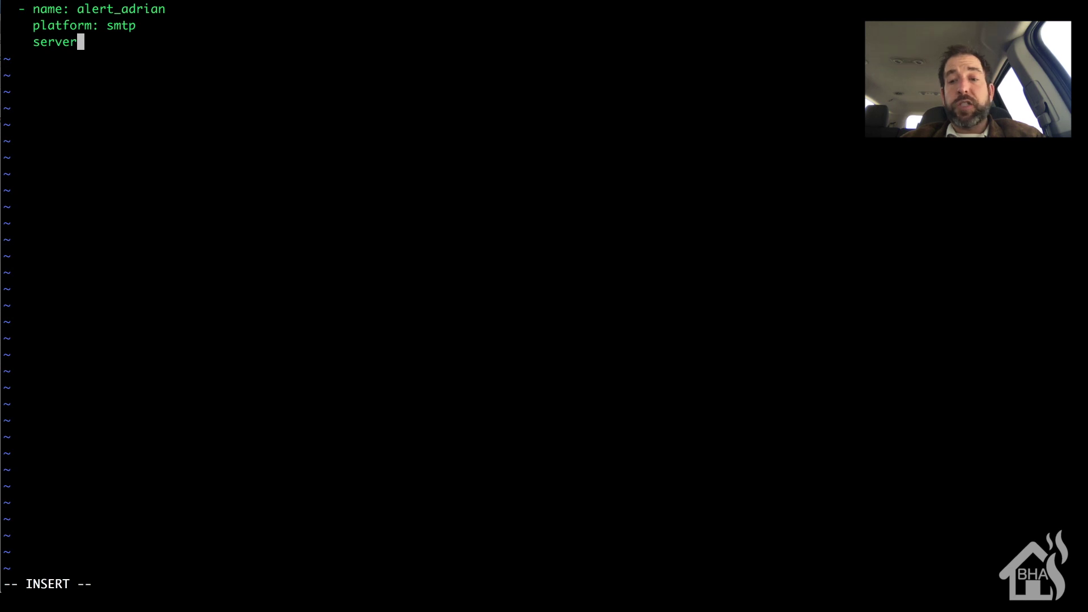
pyautogui.write(': ')
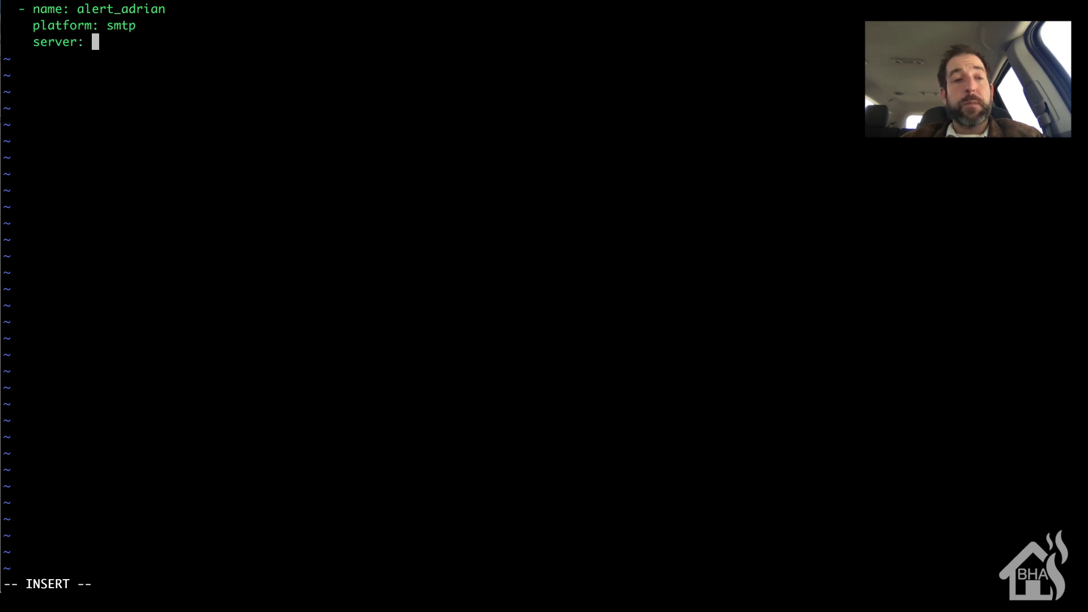
pyautogui.write('smtp')
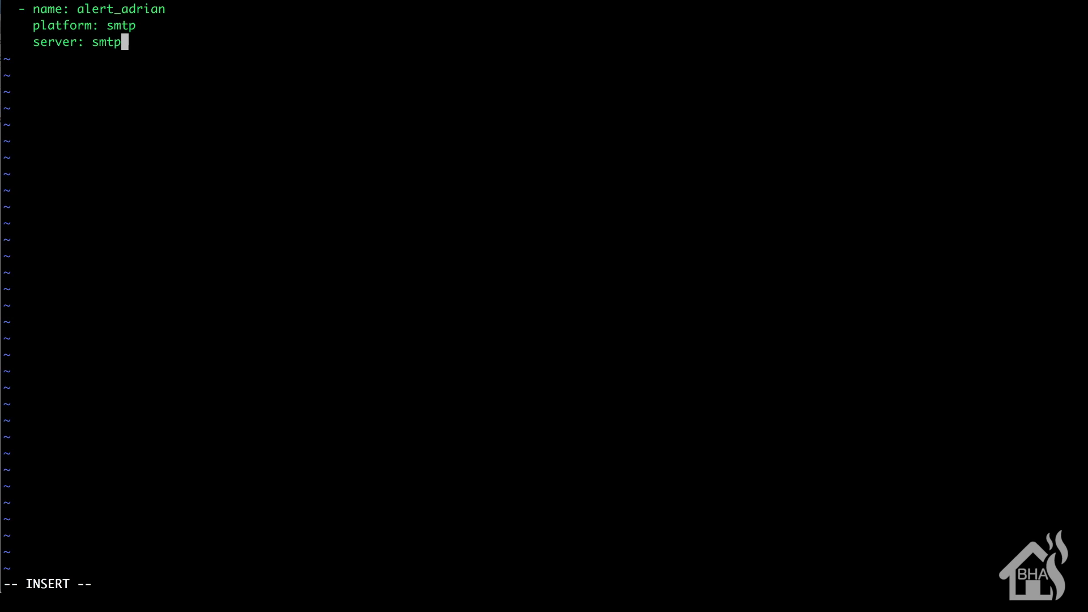
pyautogui.write('.gmail.com')
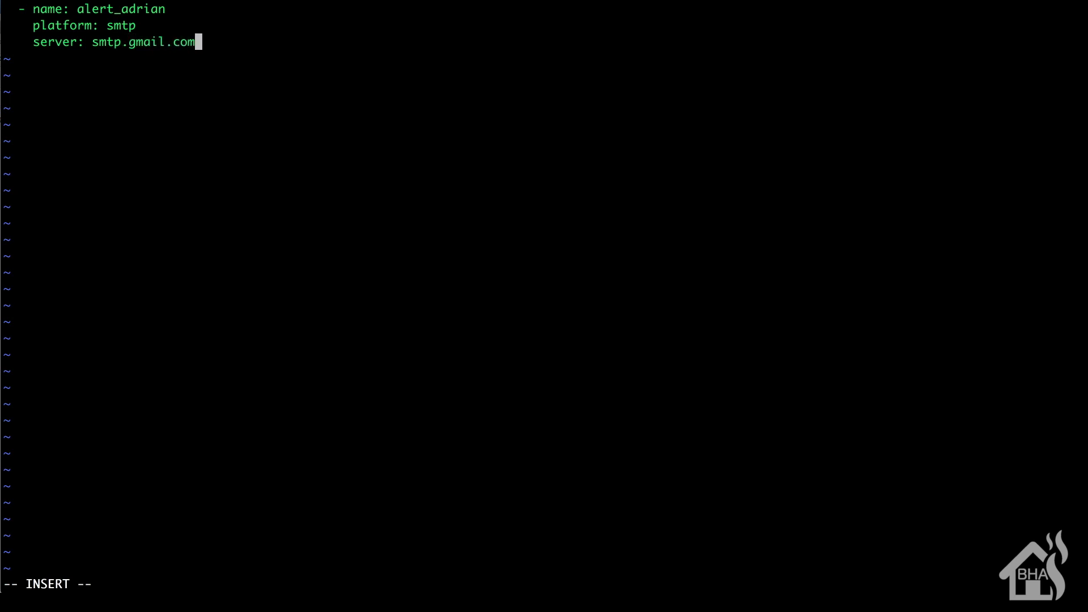
pyautogui.press('Return')
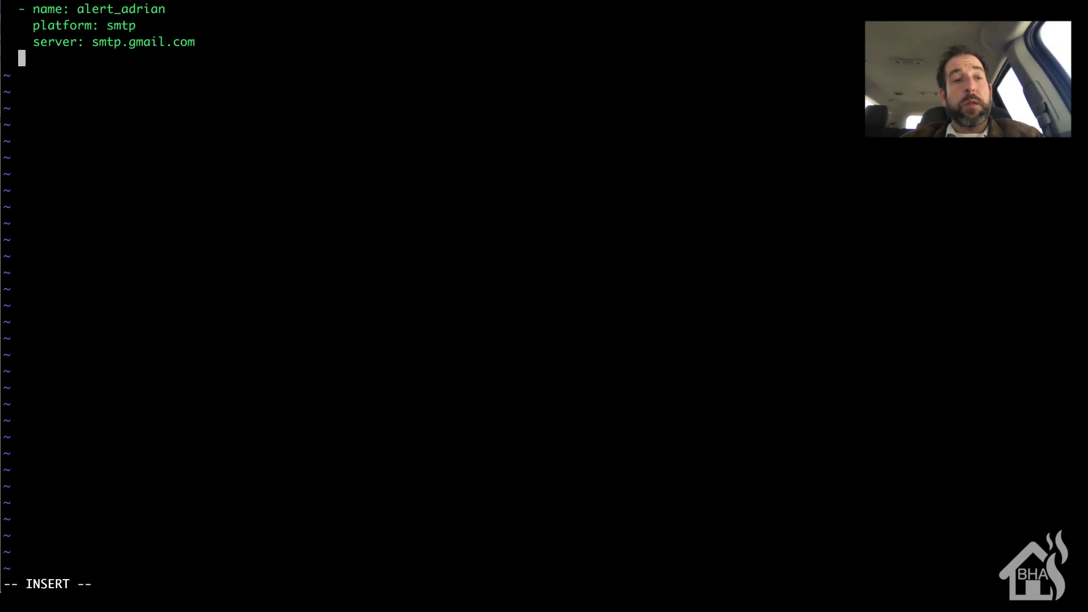
pyautogui.write('port:')
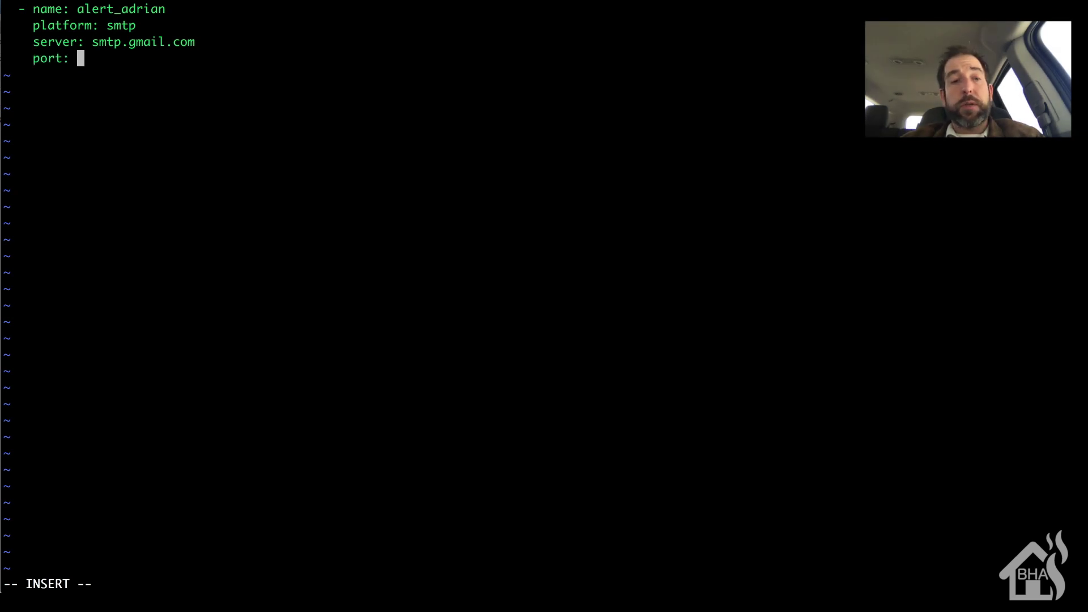
pyautogui.write(' 587')
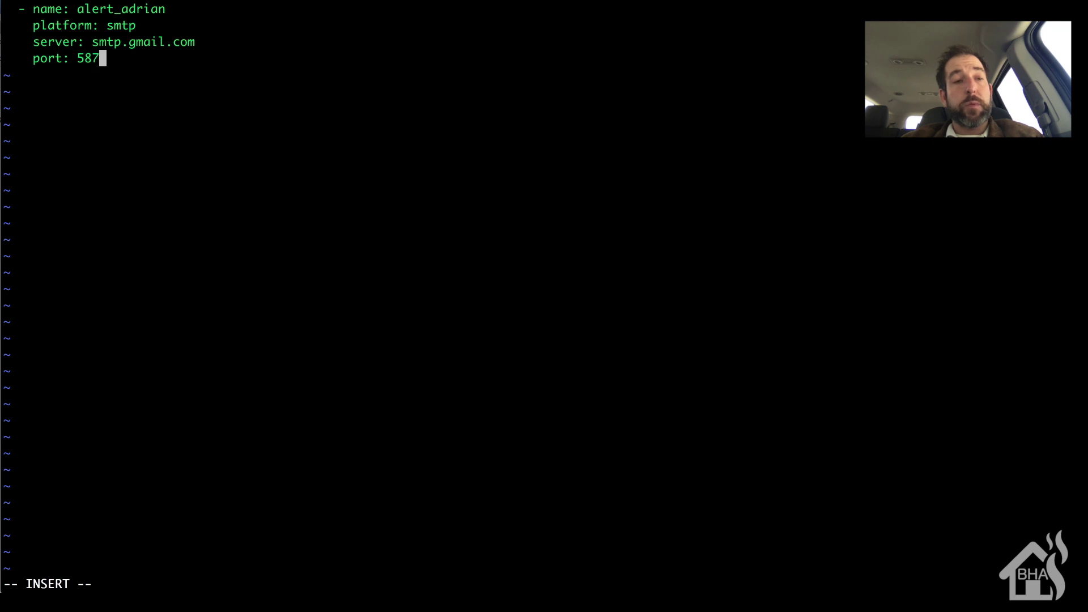
# Add a sender: line holding the sender's Gmail address.
pyautogui.press('Return')
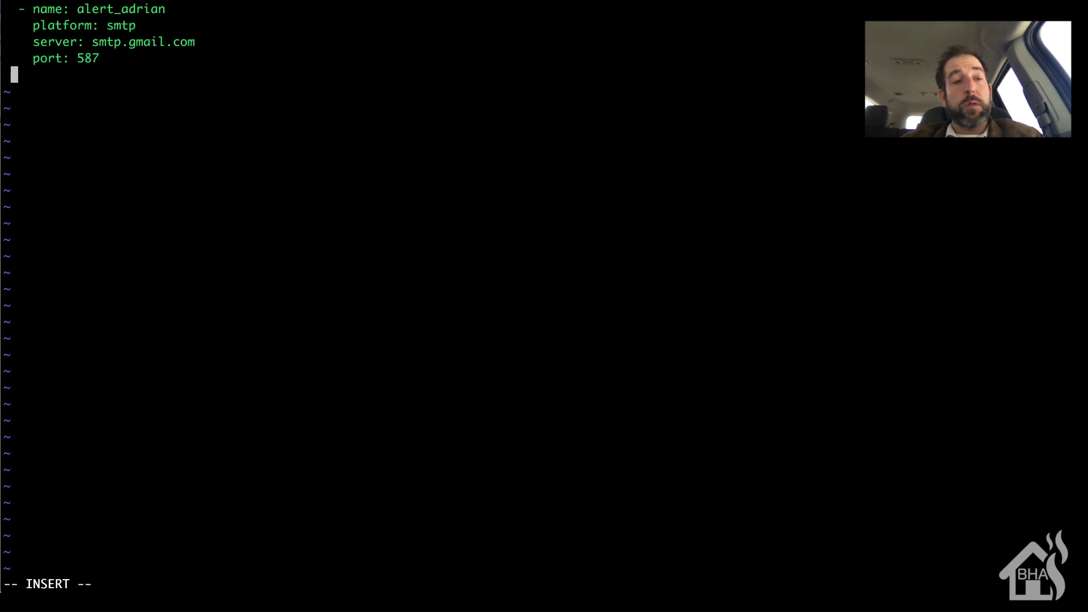
pyautogui.write('sender:')
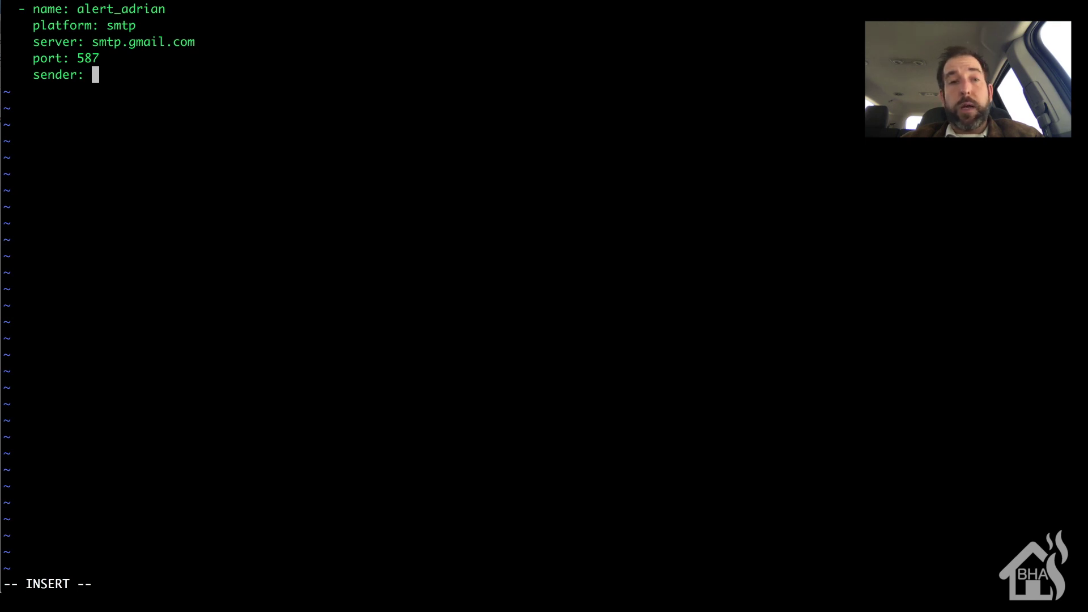
pyautogui.press('super+v')
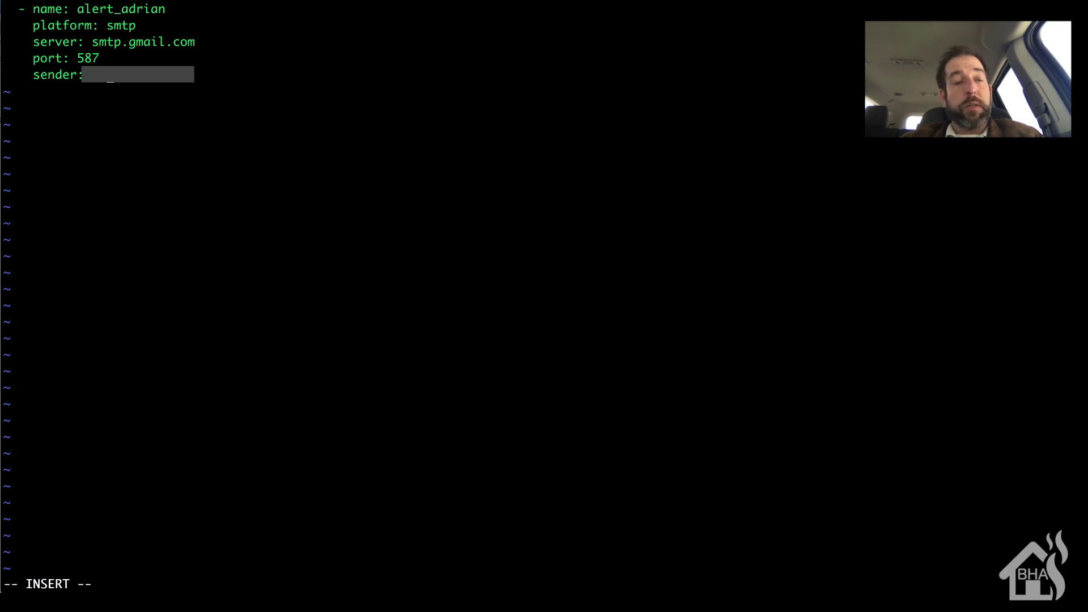
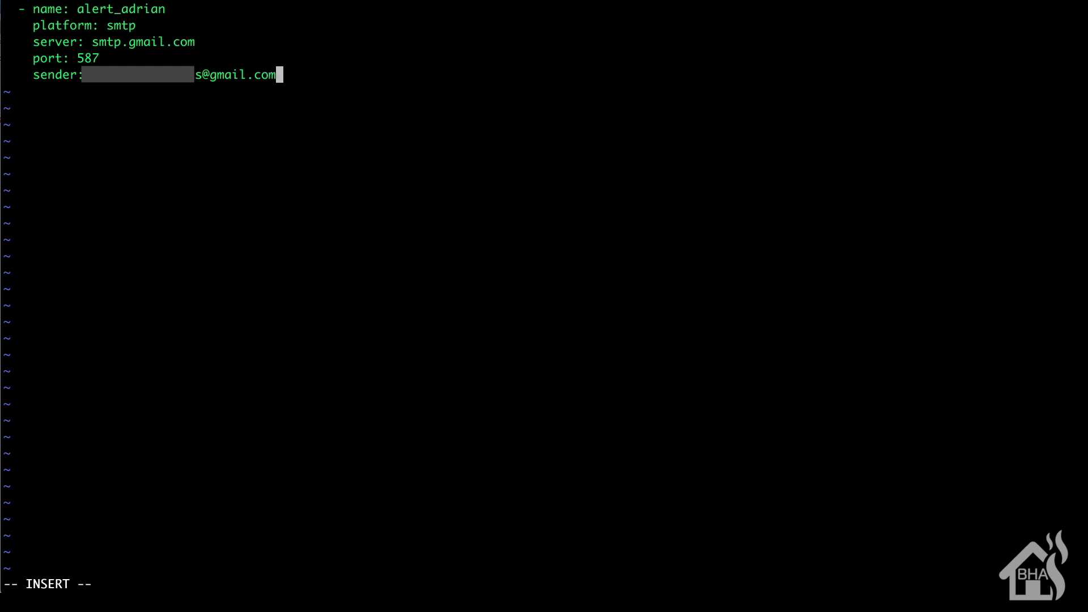
# Add correctly indented starttls: 1 and username: username lines below the sender.
pyautogui.press('Return')
pyautogui.press('BackSpace')
pyautogui.press('BackSpace')
pyautogui.write('start')
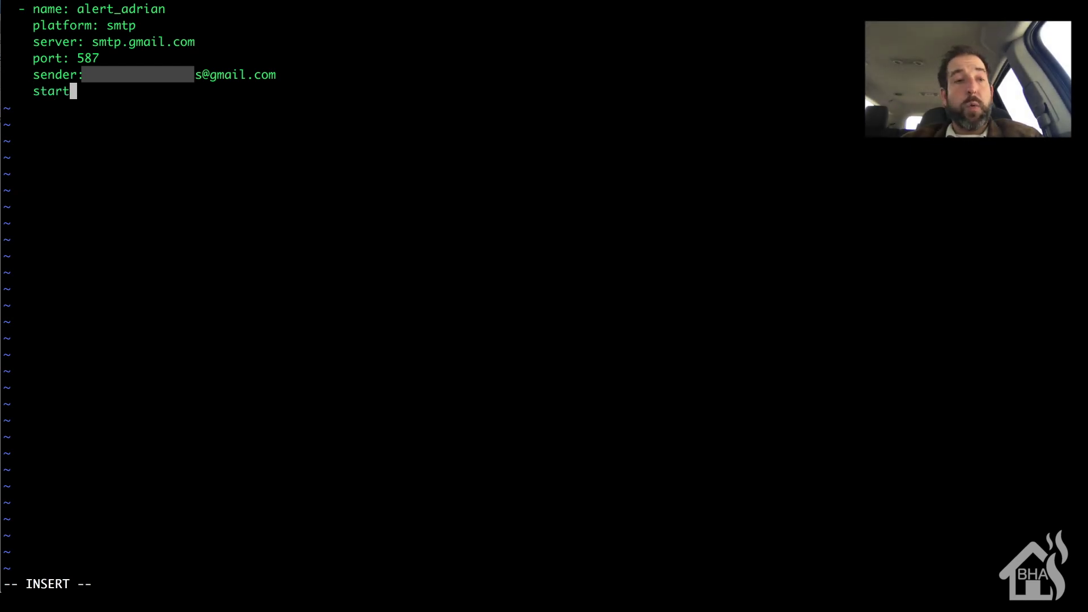
pyautogui.write('tls: 1')
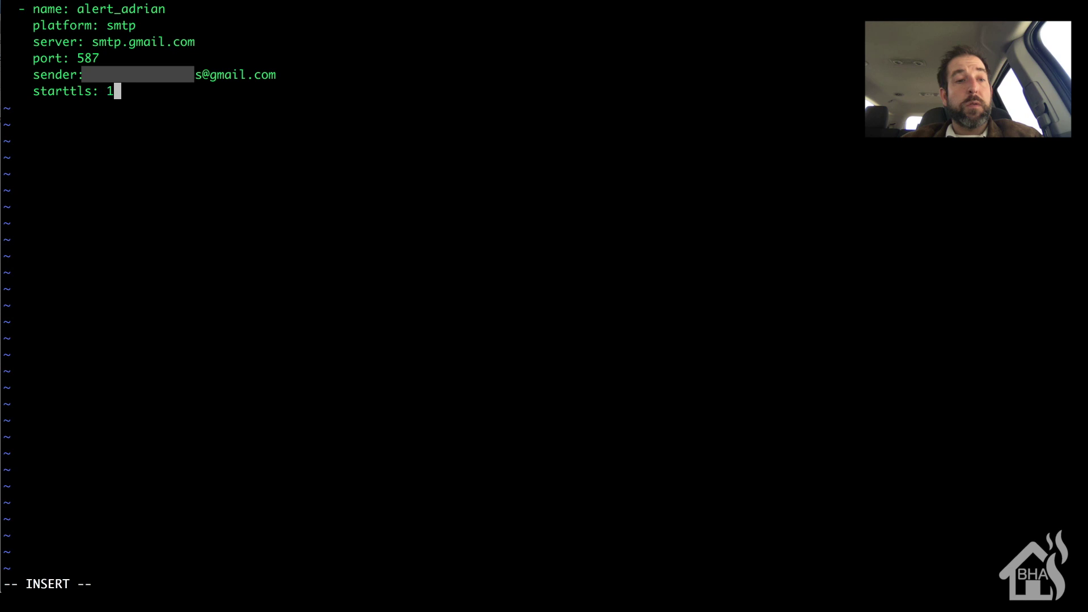
pyautogui.press('Return')
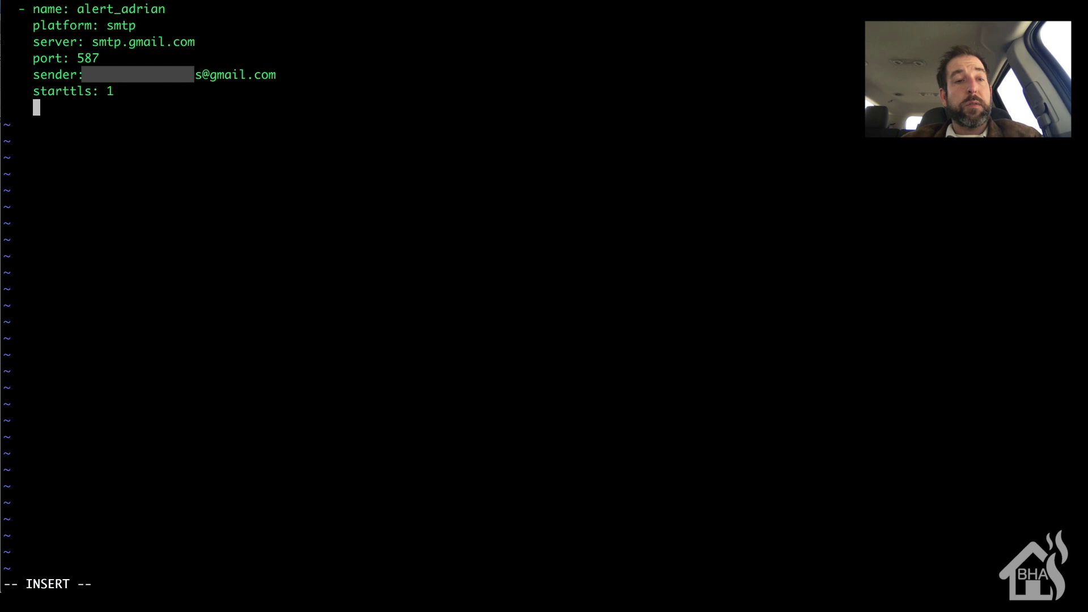
pyautogui.write('username: ')
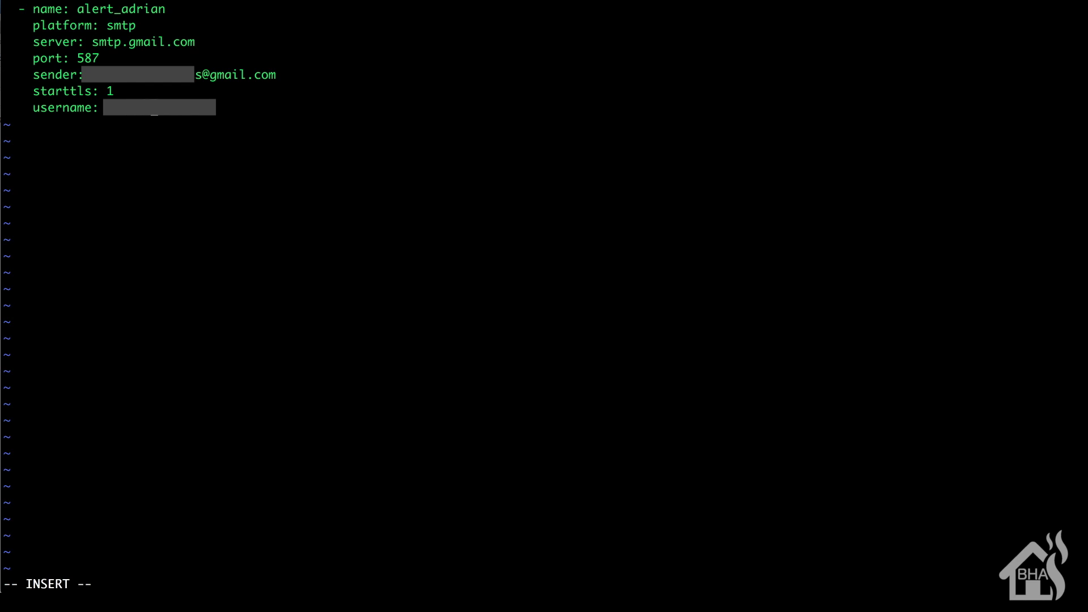
pyautogui.write('username')
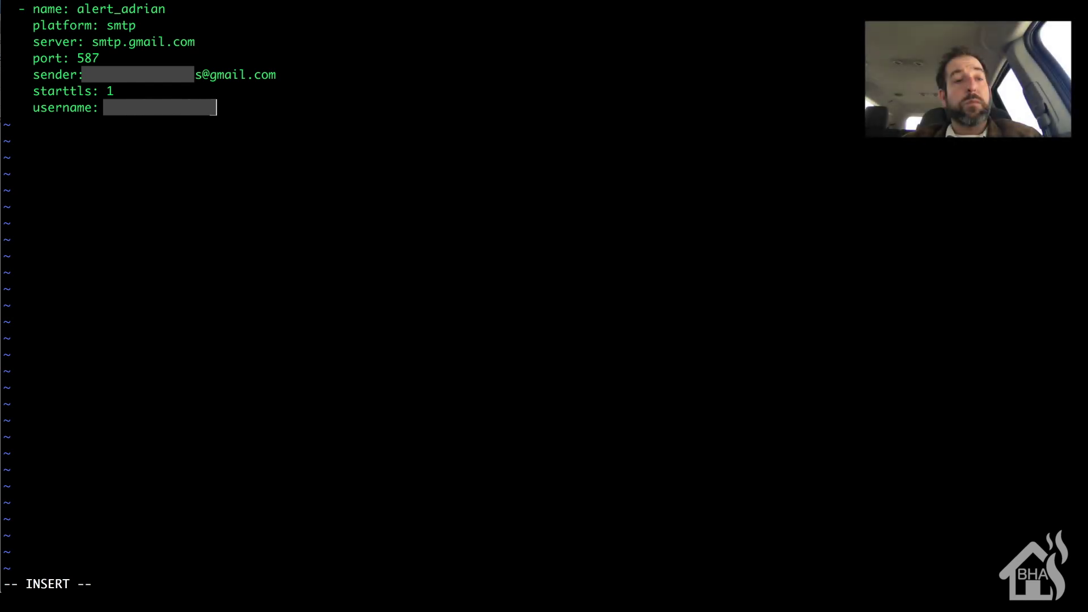
pyautogui.press('Return')
# Add the password: line and begin a recipient: line with the recipient's address.
pyautogui.write('pas')
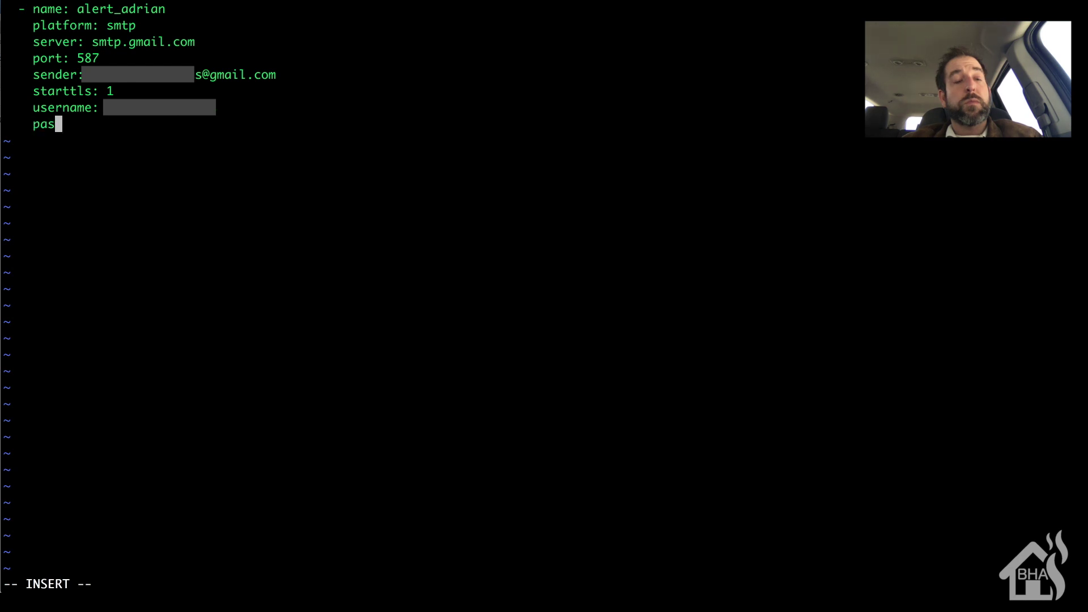
pyautogui.write('sword:')
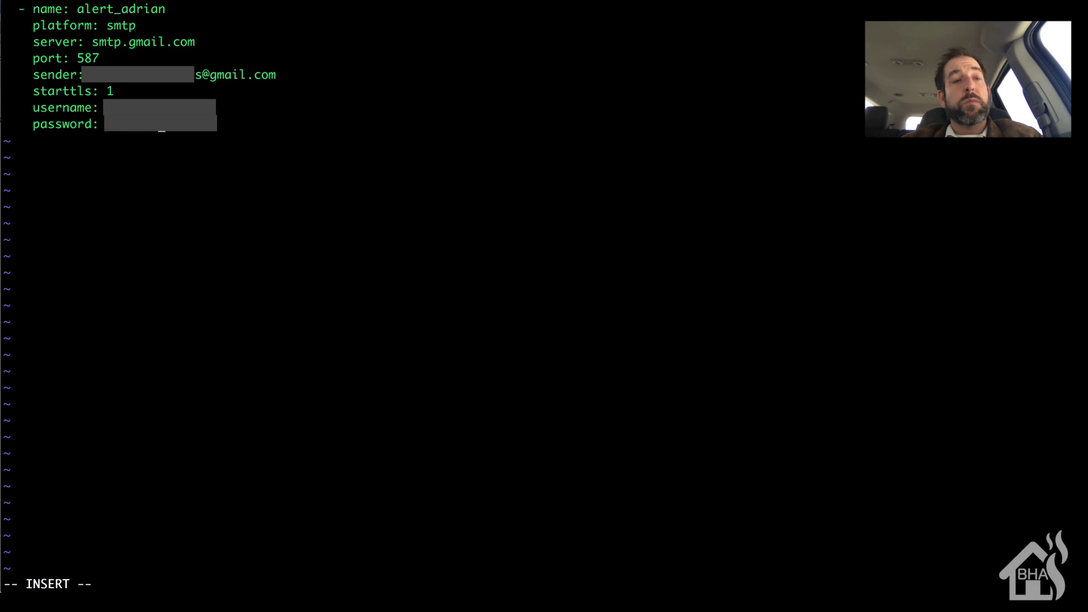
pyautogui.press('Return')
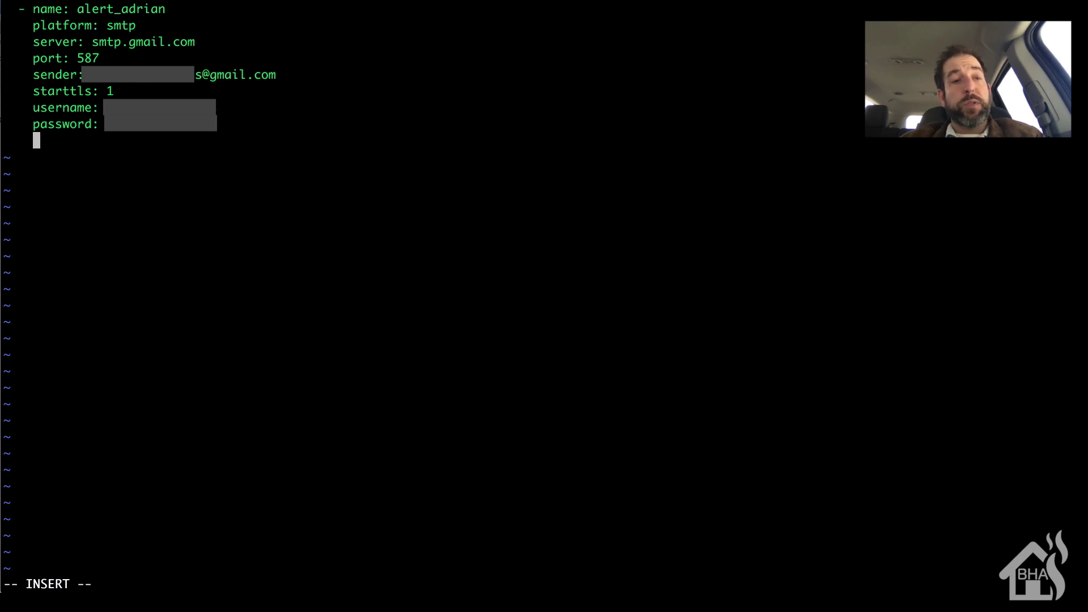
pyautogui.write('recipient')
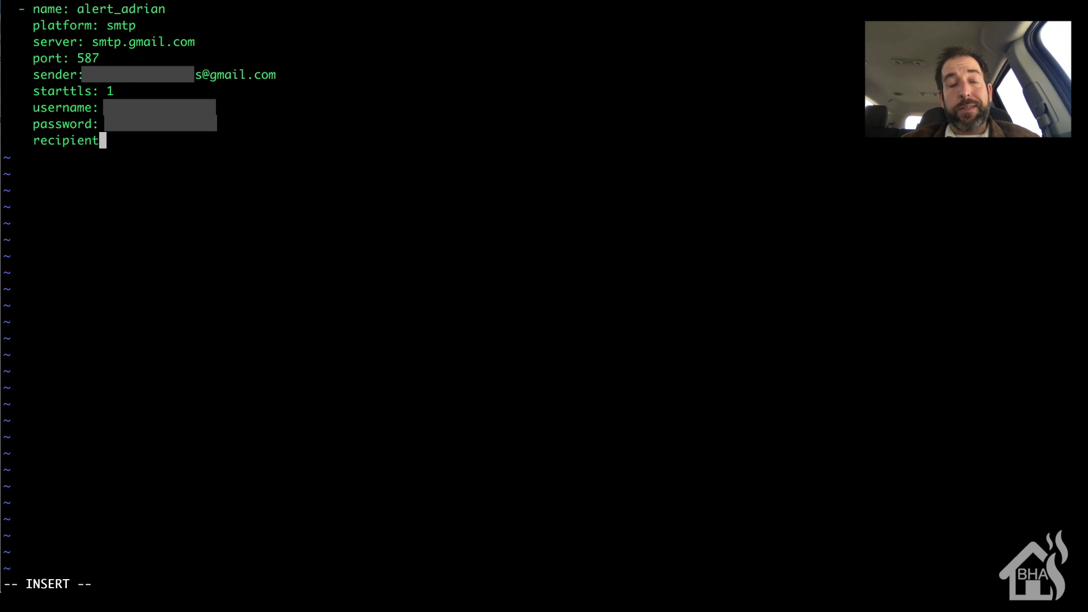
pyautogui.write(':')
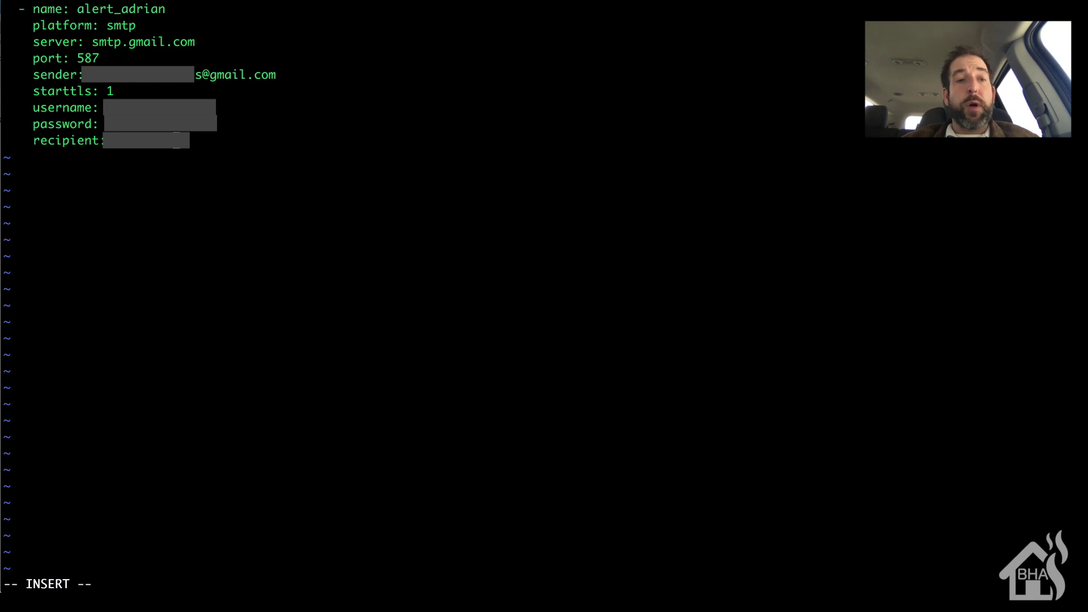
pyautogui.write('@')
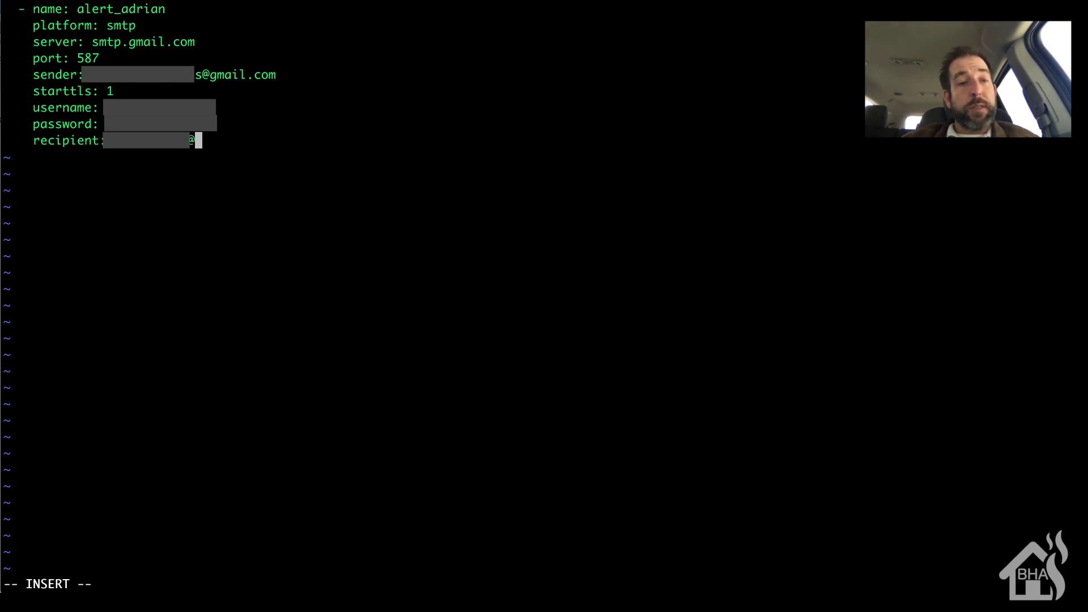
pyautogui.write('v')
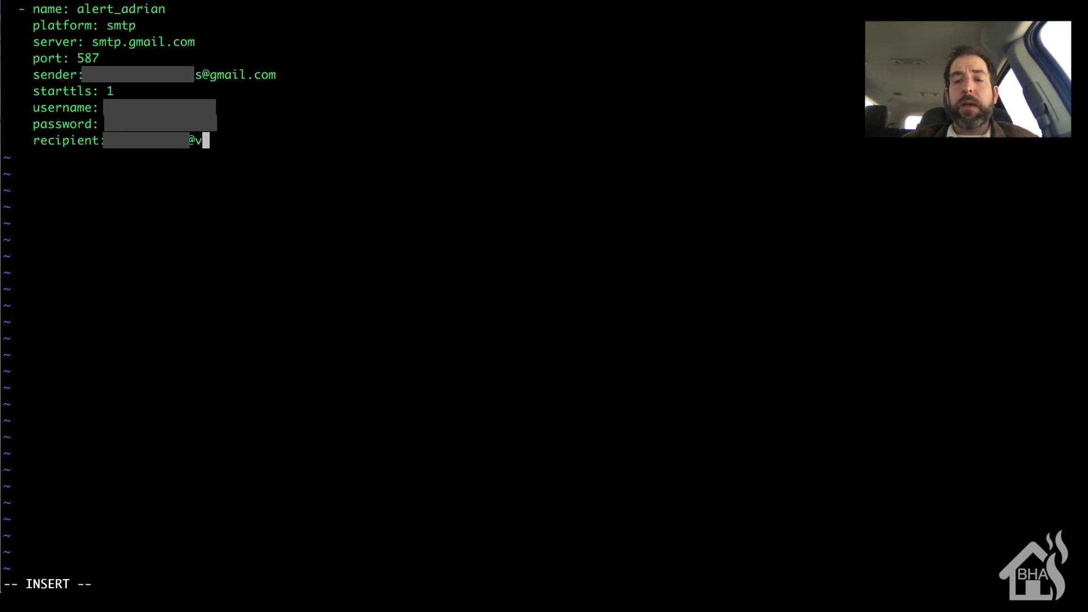
pyautogui.write('zwpix.com')
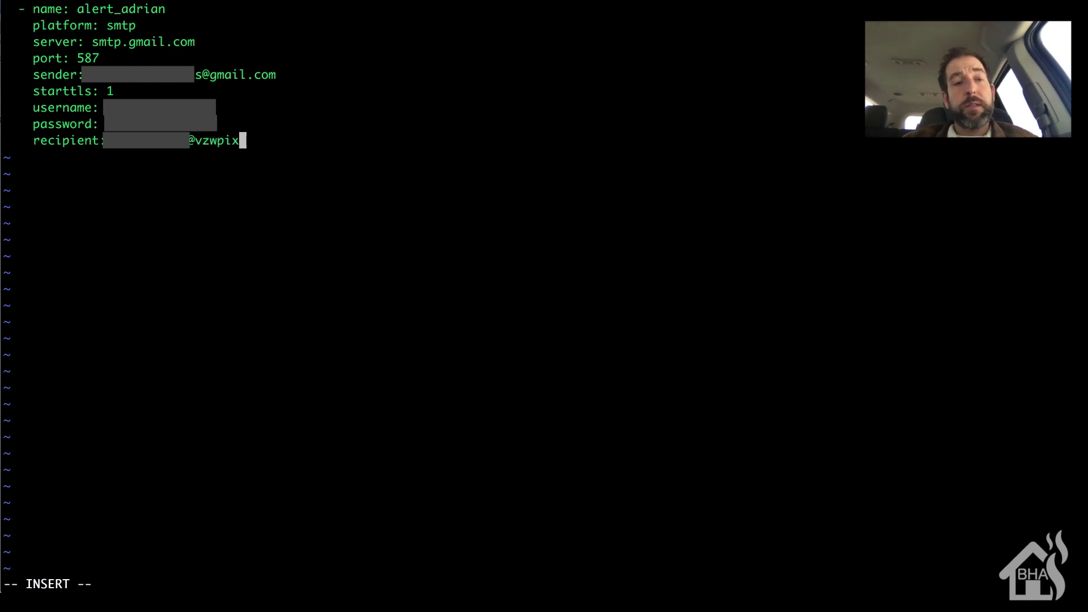
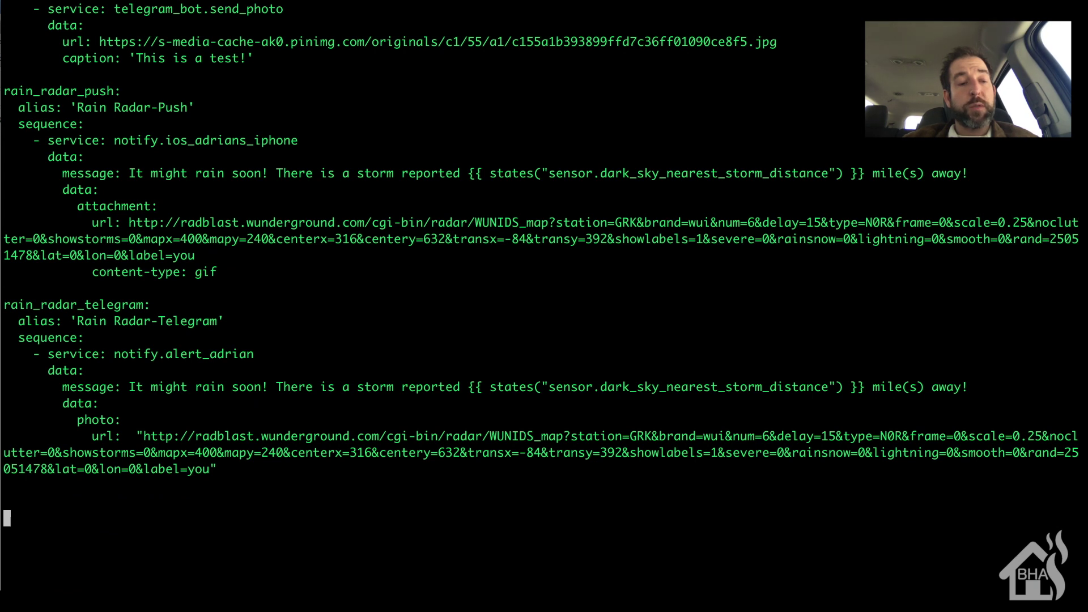
# Add a test_notification script with alias 'Test Gmail Notification' and a sequence: line.
pyautogui.press('Up')
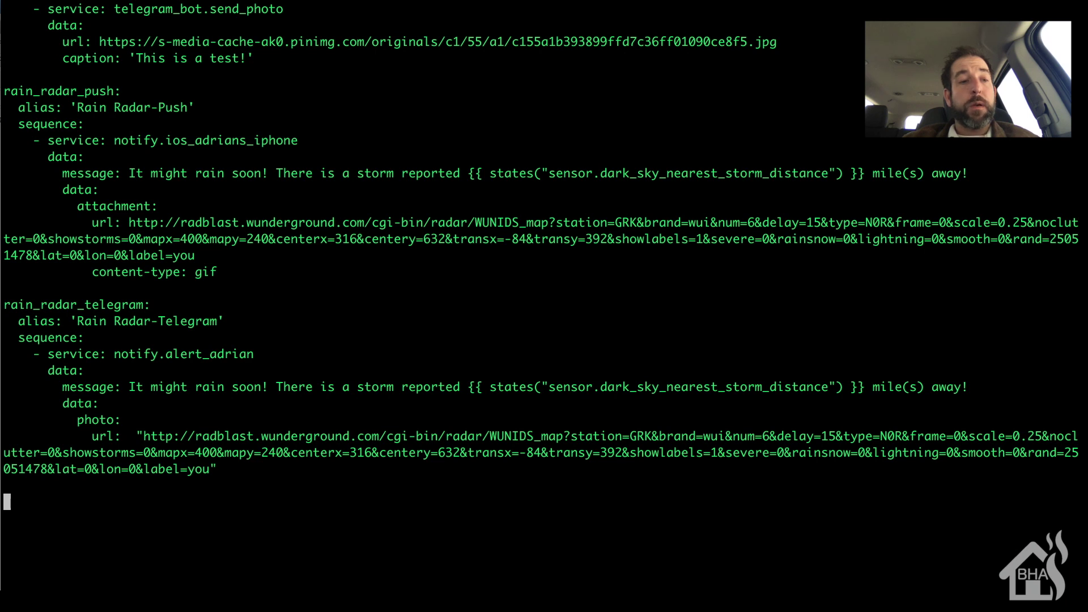
pyautogui.press('Up')
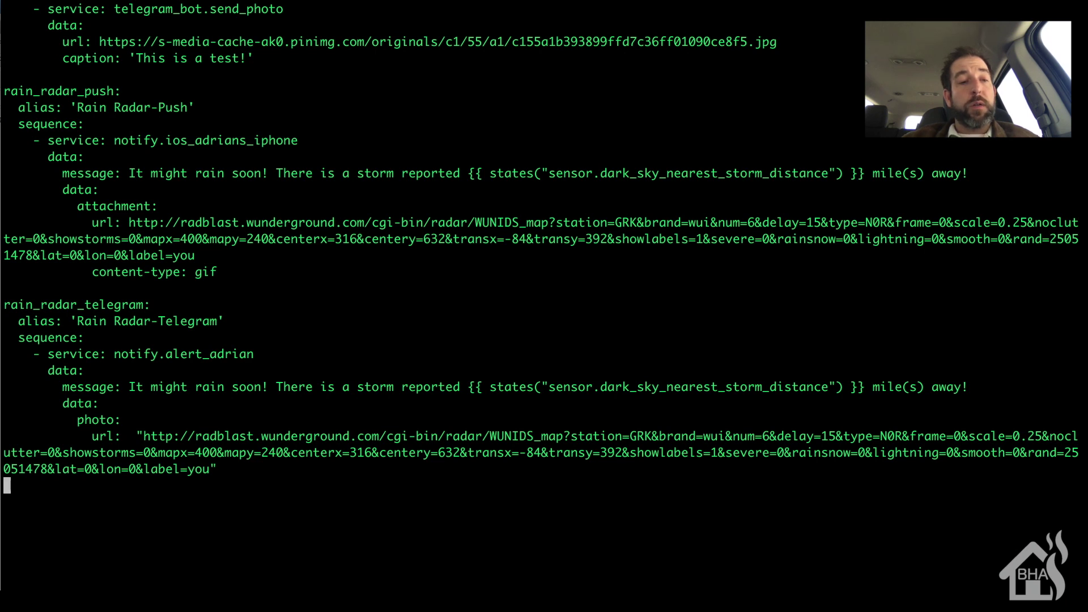
pyautogui.press('Down')
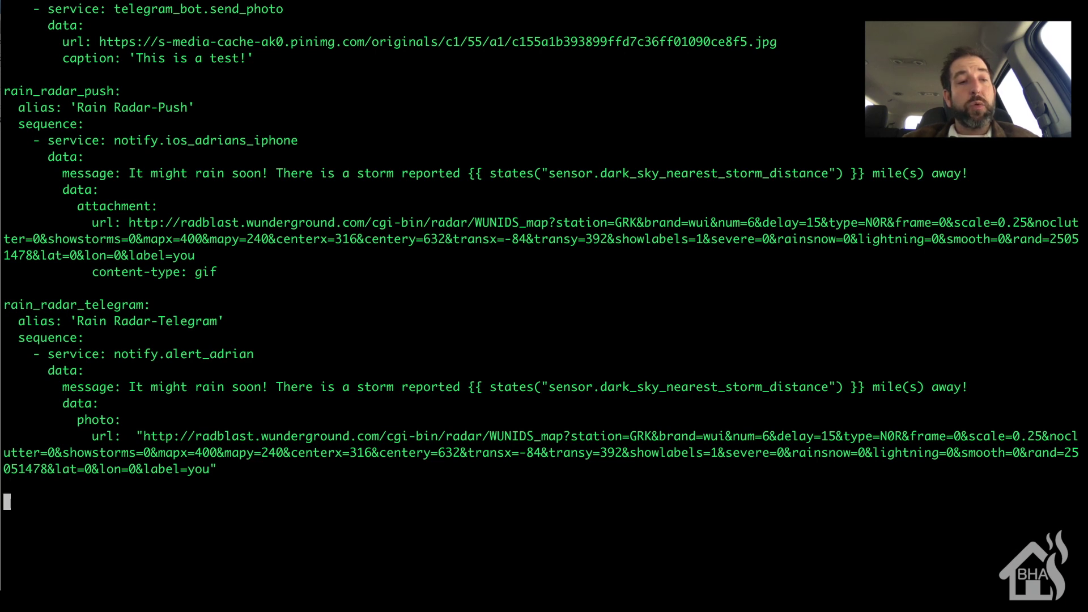
pyautogui.write('i')
pyautogui.write('test_')
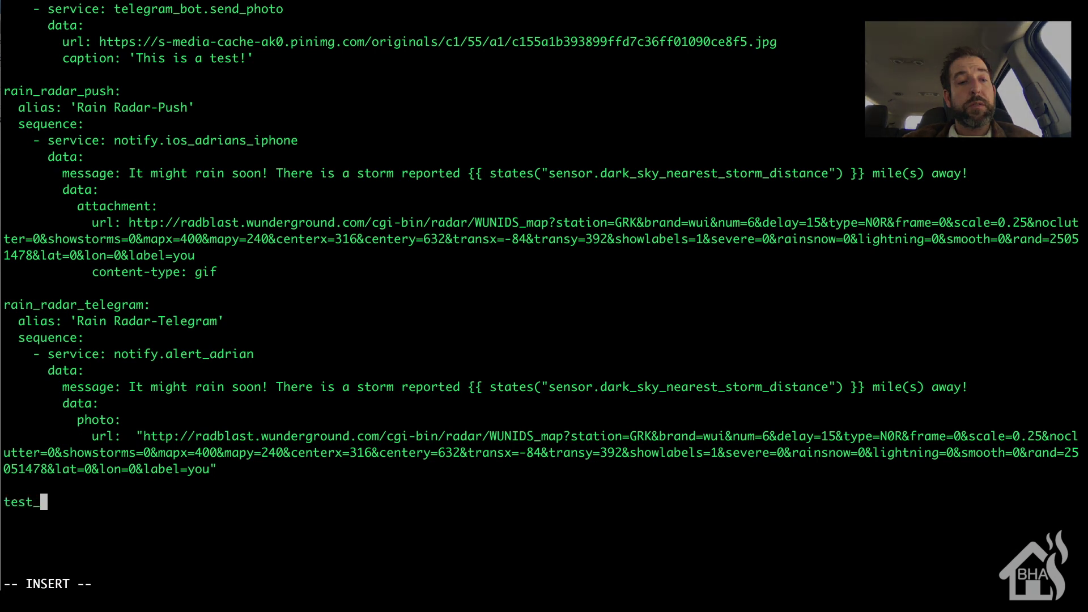
pyautogui.write('notif')
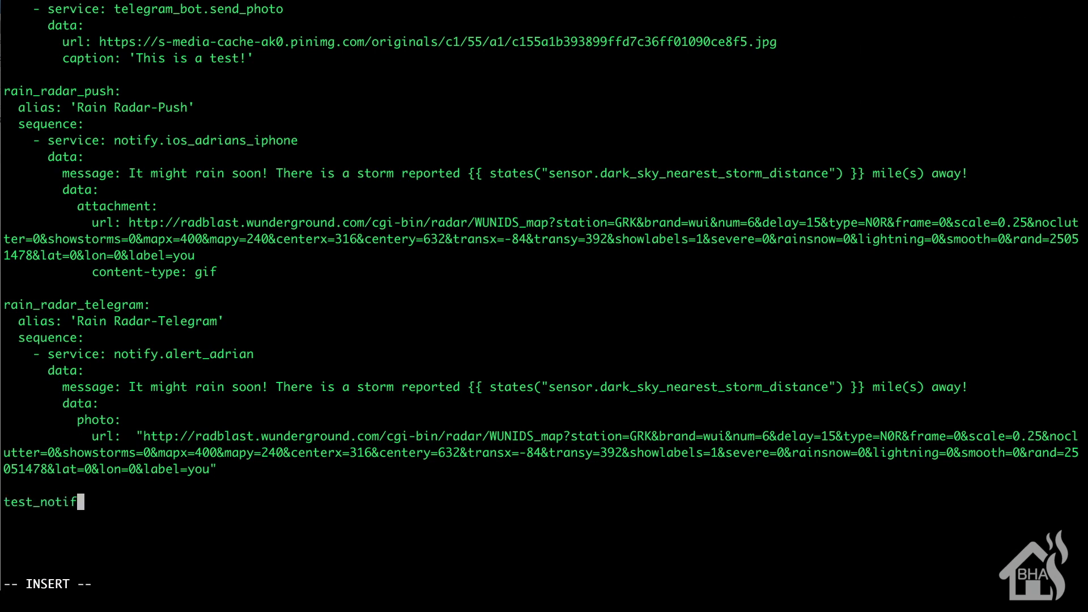
pyautogui.write('ication:')
pyautogui.press('Return')
pyautogui.write('a')
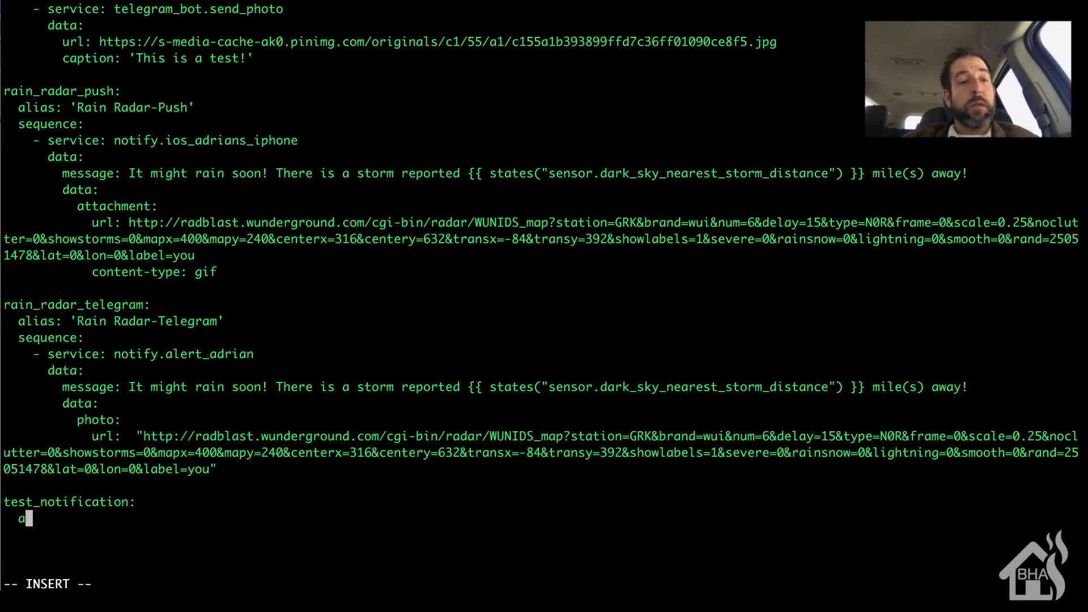
pyautogui.write('lias: ')
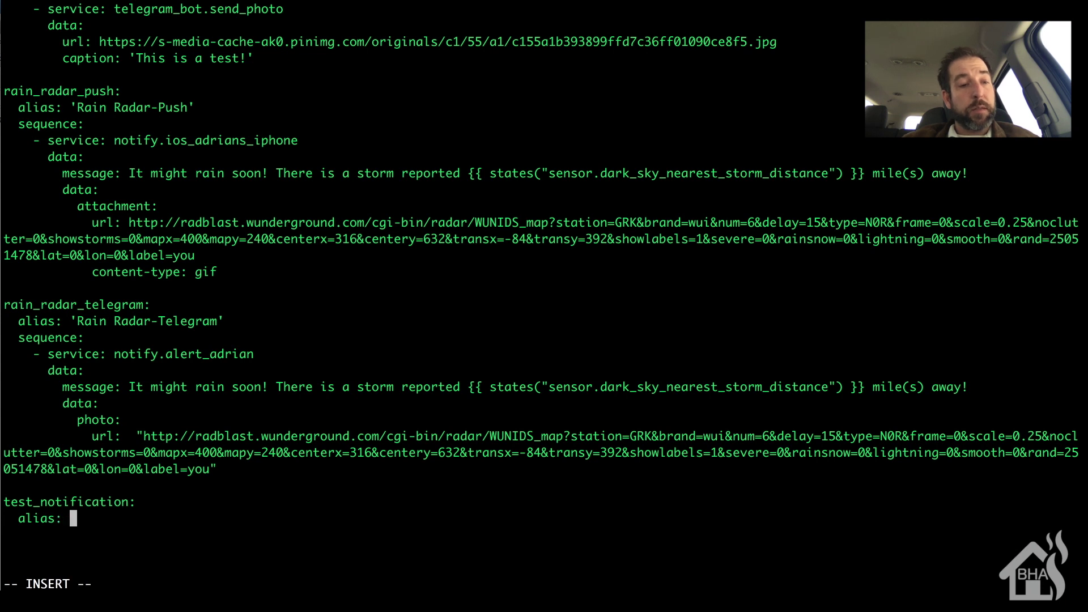
pyautogui.write("'Test")
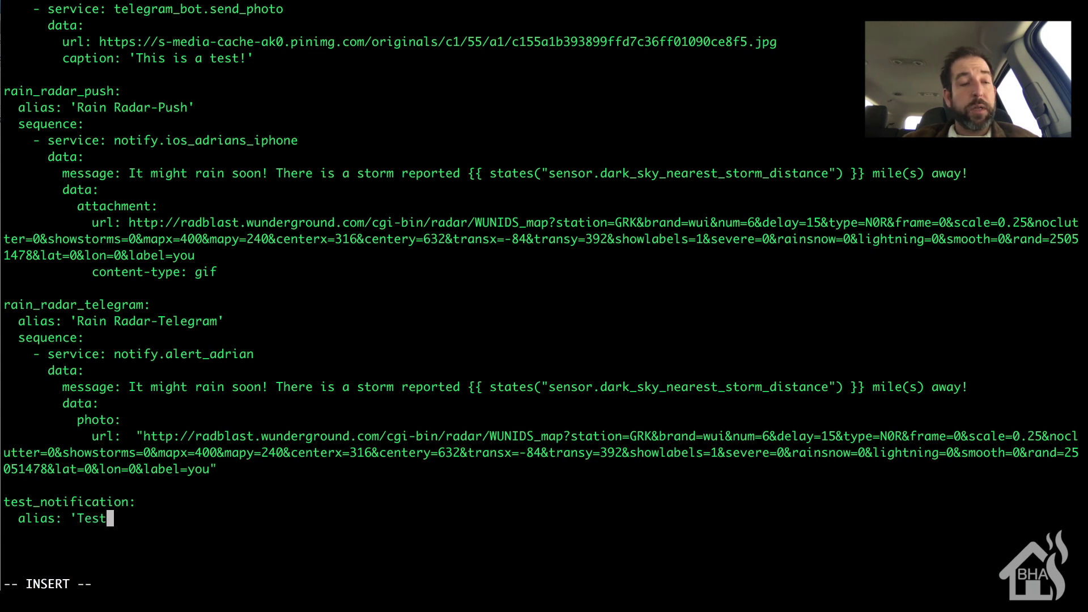
pyautogui.write(' Gmail N')
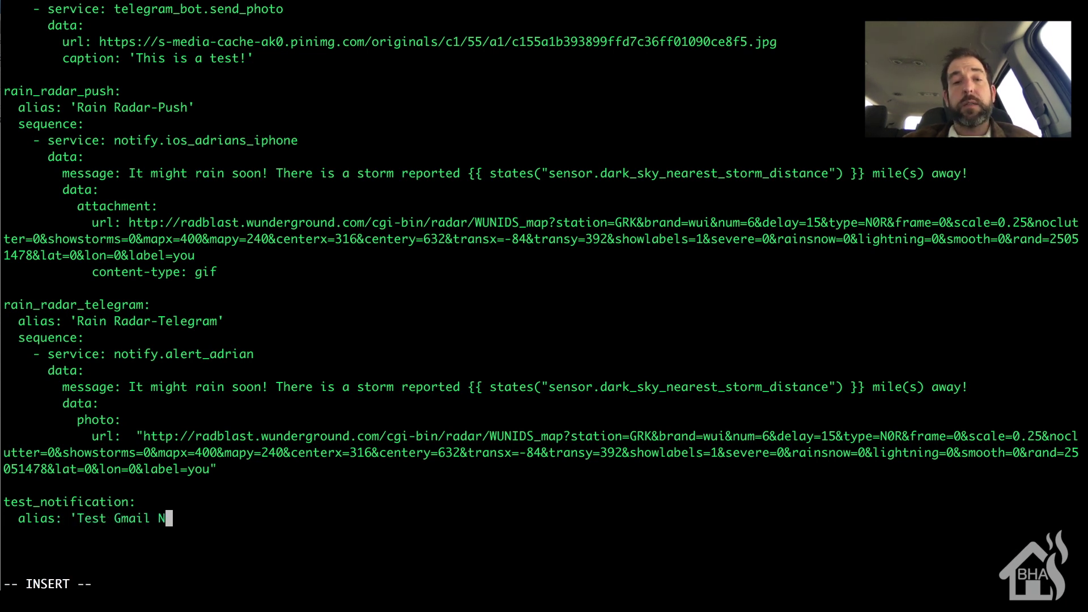
pyautogui.write("otification'")
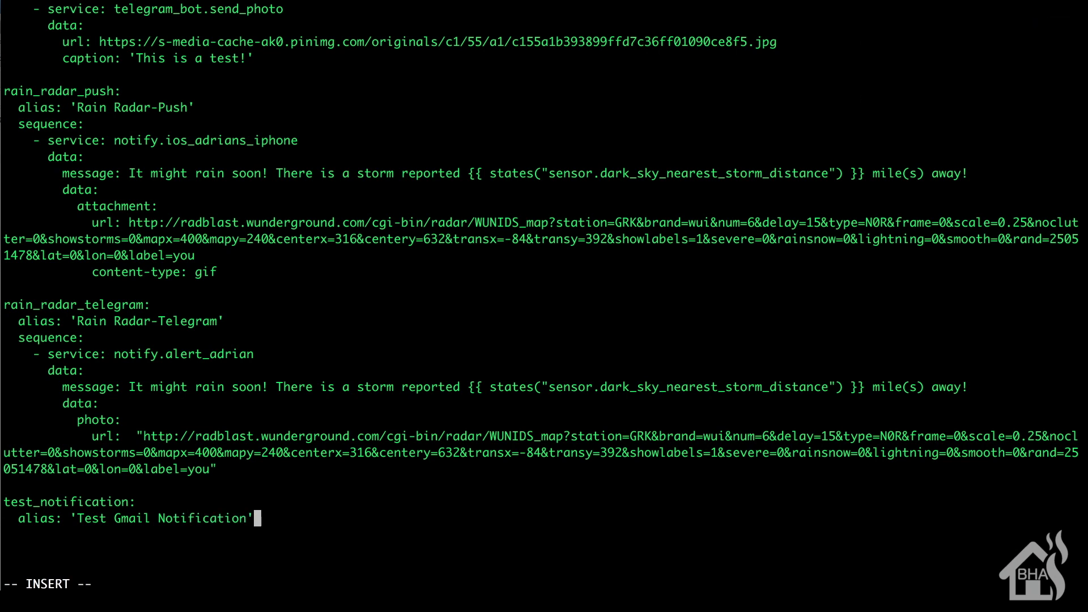
pyautogui.press('Return')
pyautogui.write('sequence:')
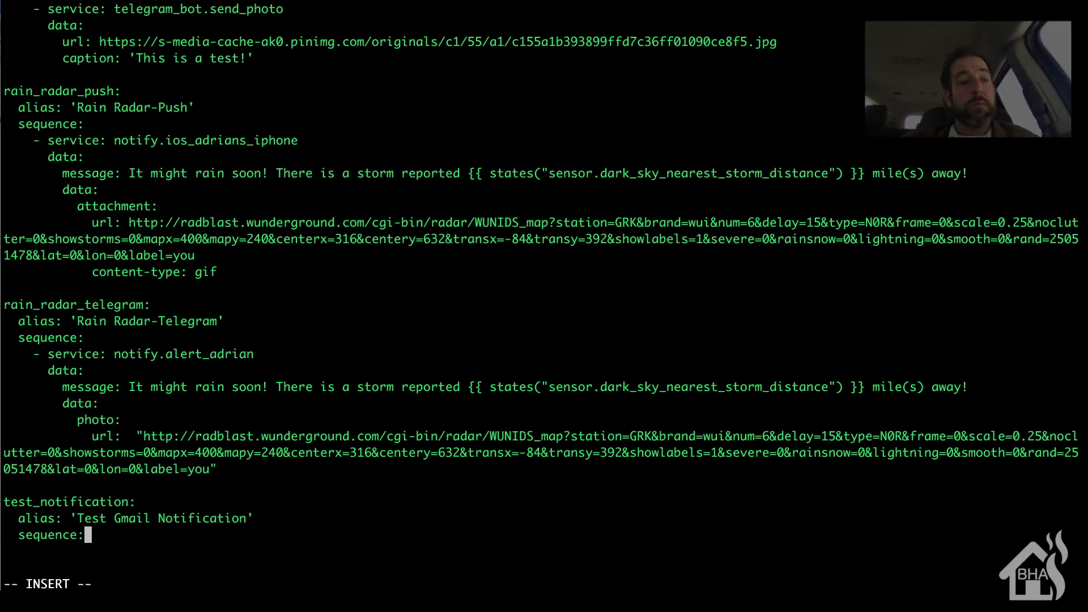
# Add a '- service:' entry under sequence calling the user's notify alert service.
pyautogui.press('Return')
pyautogui.write('- serv')
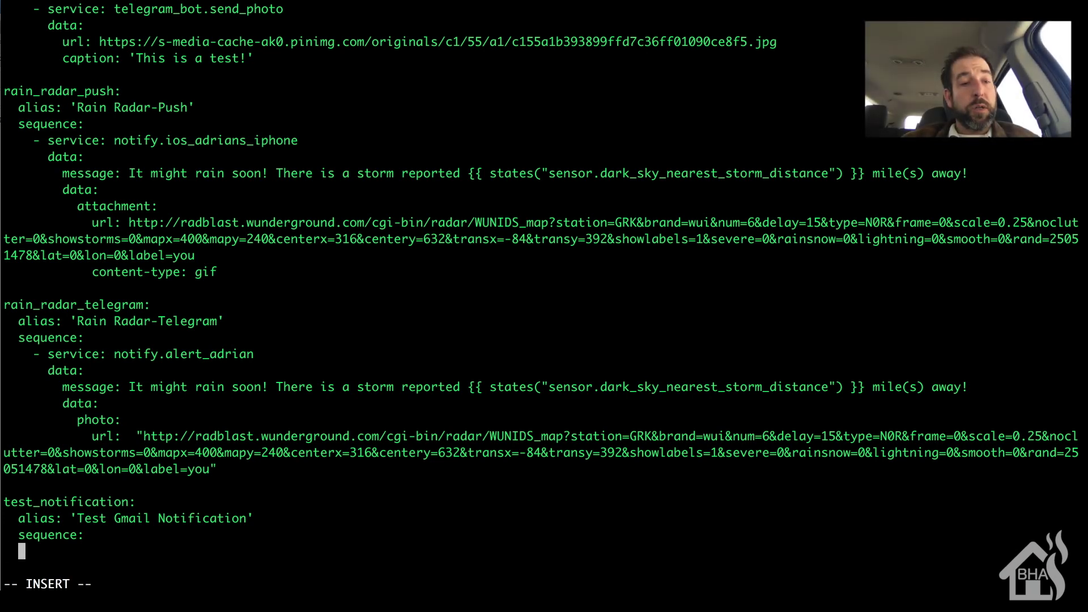
pyautogui.write('ice:')
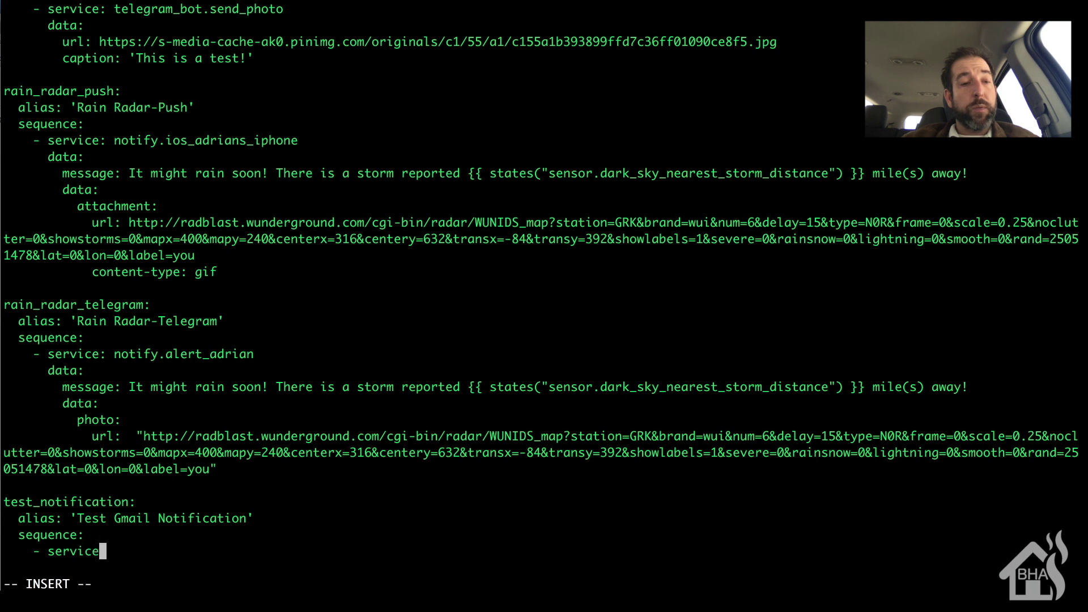
pyautogui.press('Return')
pyautogui.press('Return')
pyautogui.press('Return')
pyautogui.press('Return')
pyautogui.press('Return')
pyautogui.press('Return')
pyautogui.press('Return')
pyautogui.press('Return')
pyautogui.press('Return')
pyautogui.press('Return')
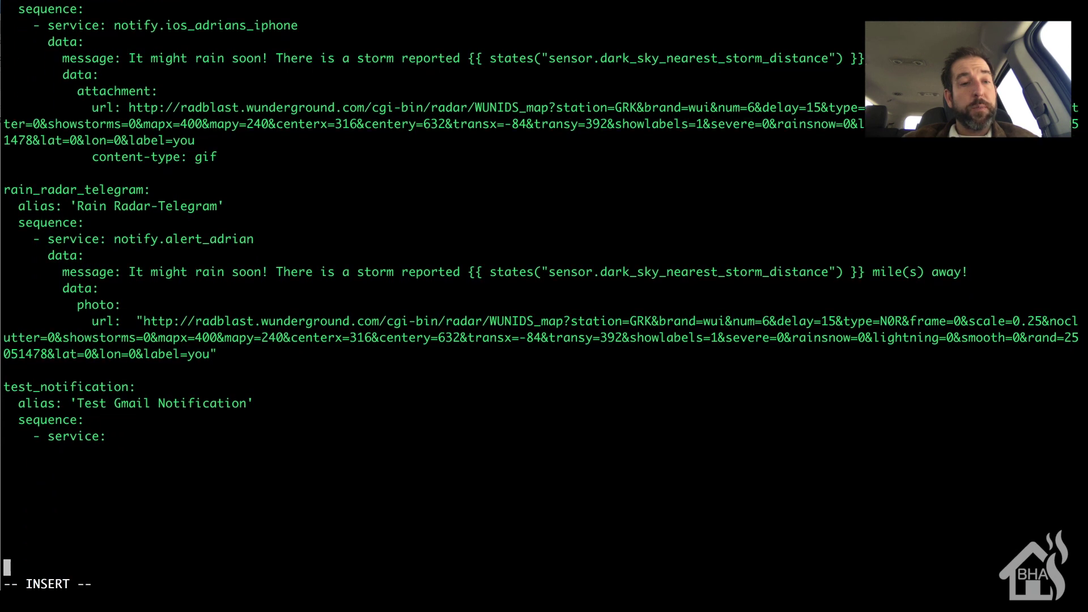
pyautogui.press('Up')
pyautogui.press('Up')
pyautogui.press('Up')
pyautogui.press('Up')
pyautogui.press('Up')
pyautogui.press('Up')
pyautogui.press('Up')
pyautogui.press('Up')
pyautogui.press('Up')
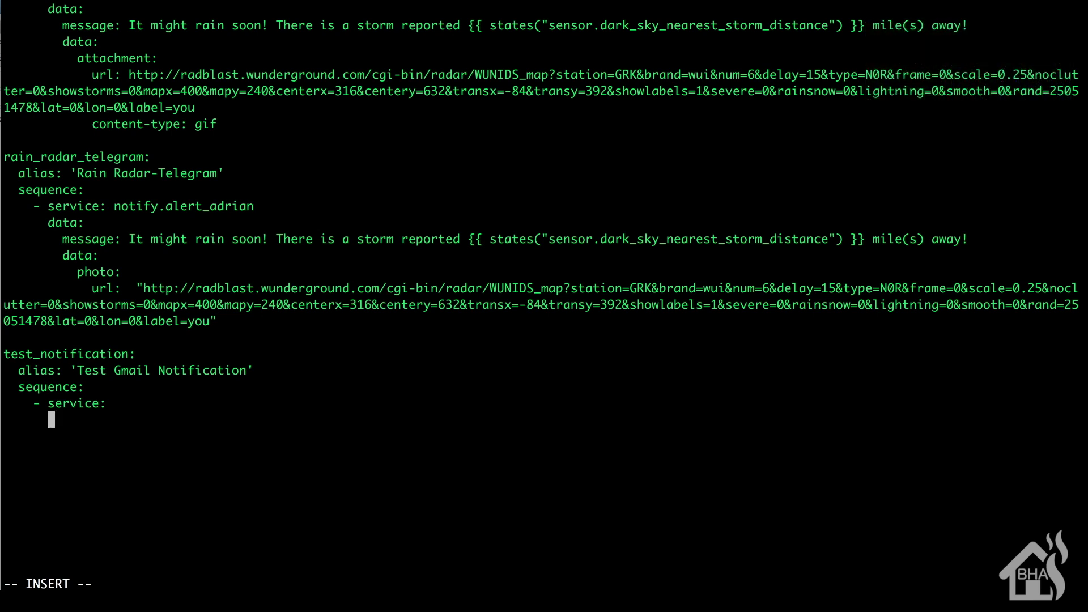
pyautogui.press('Up')
pyautogui.press('Right')
pyautogui.press('Right')
pyautogui.press('Right')
pyautogui.press('Right')
pyautogui.press('Right')
pyautogui.press('Right')
pyautogui.press('Right')
pyautogui.press('Right')
pyautogui.write('notify')
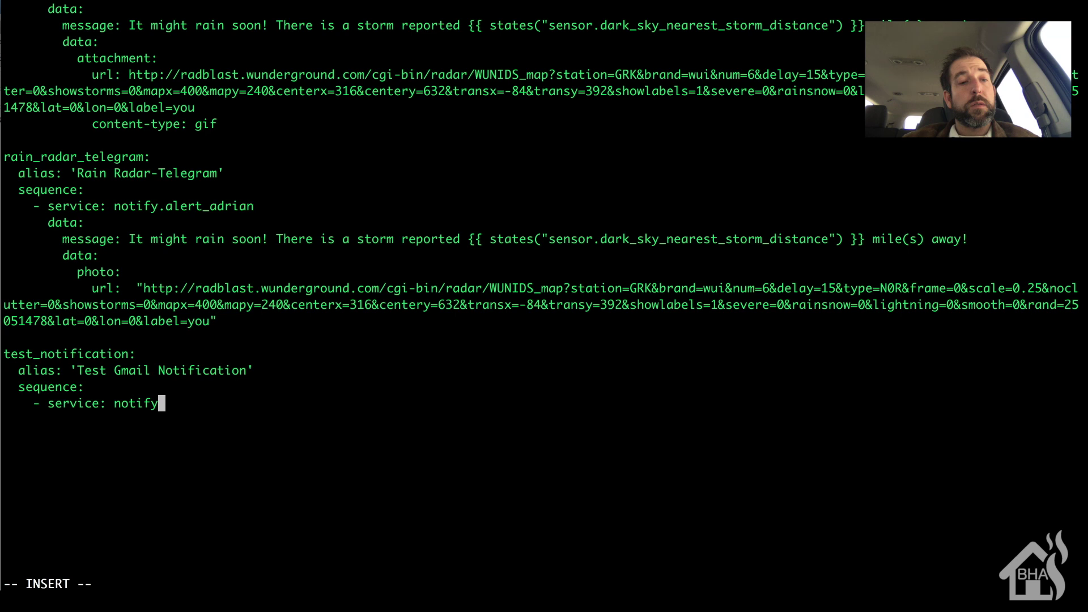
pyautogui.write('.alert_adrian')
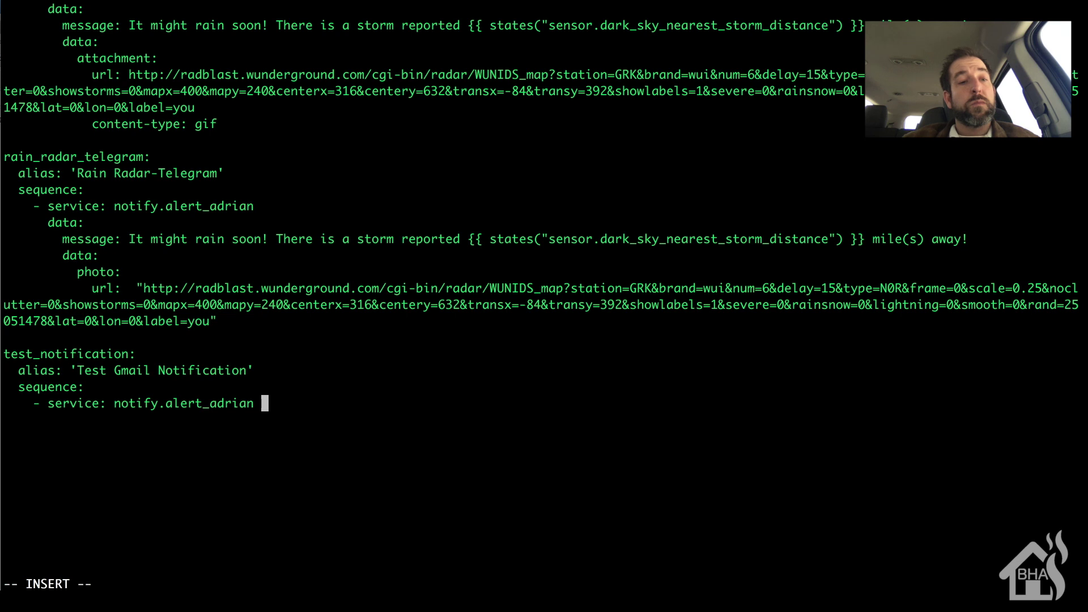
pyautogui.write(' d')
pyautogui.press('BackSpace')
pyautogui.press('BackSpace')
# Add an indented data: key beneath the service line with a new line inside it.
pyautogui.press('Return')
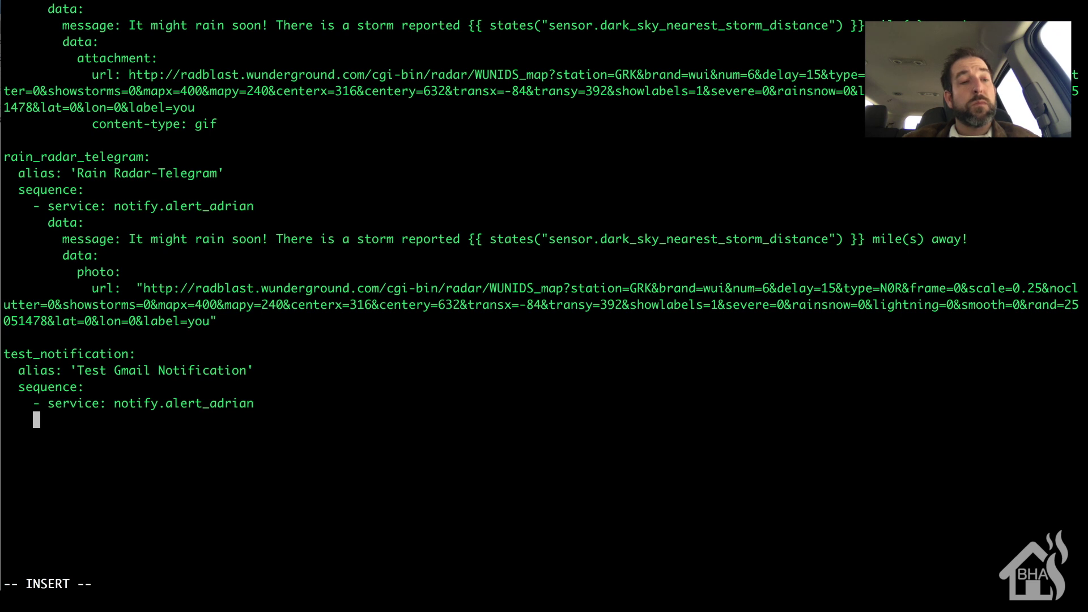
pyautogui.write('data:')
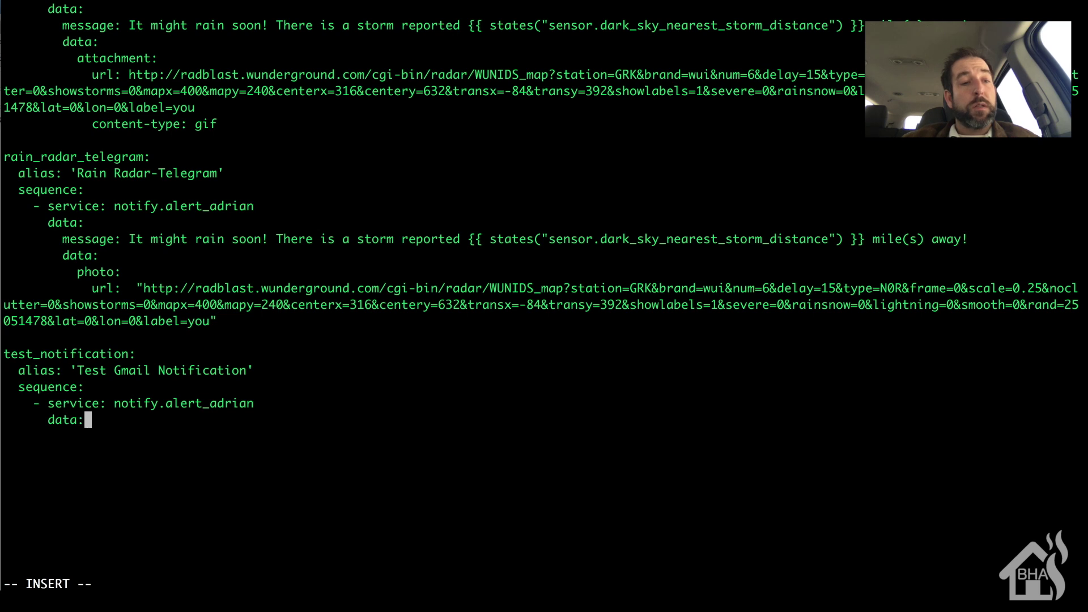
pyautogui.press('Return')
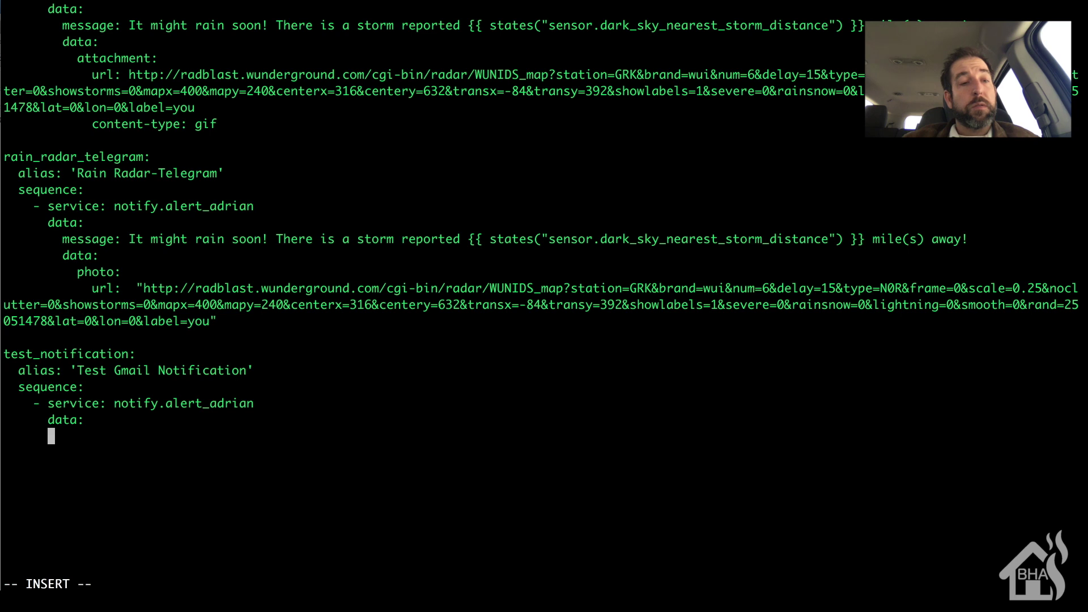
# Write 'message: This is a test notification!' under data and begin saving with :wq.
pyautogui.write('m')
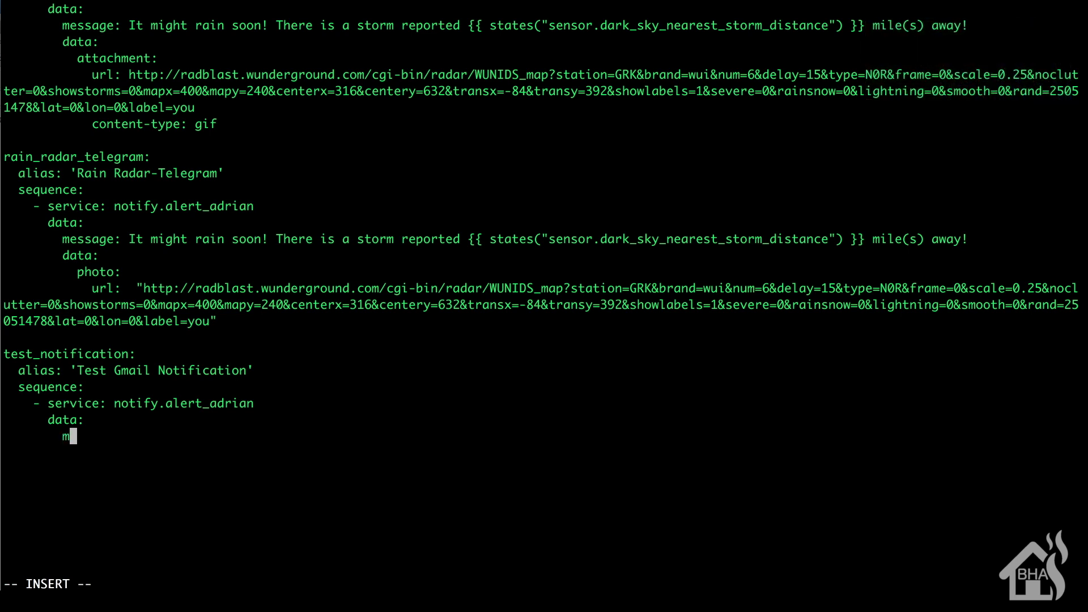
pyautogui.write('essage: This is ')
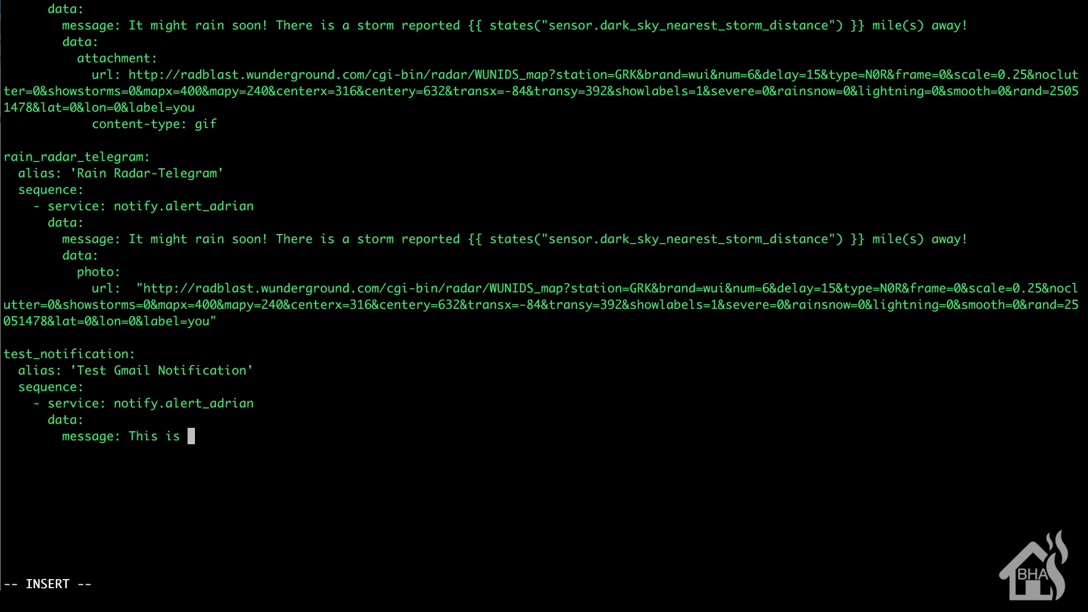
pyautogui.write('a test n')
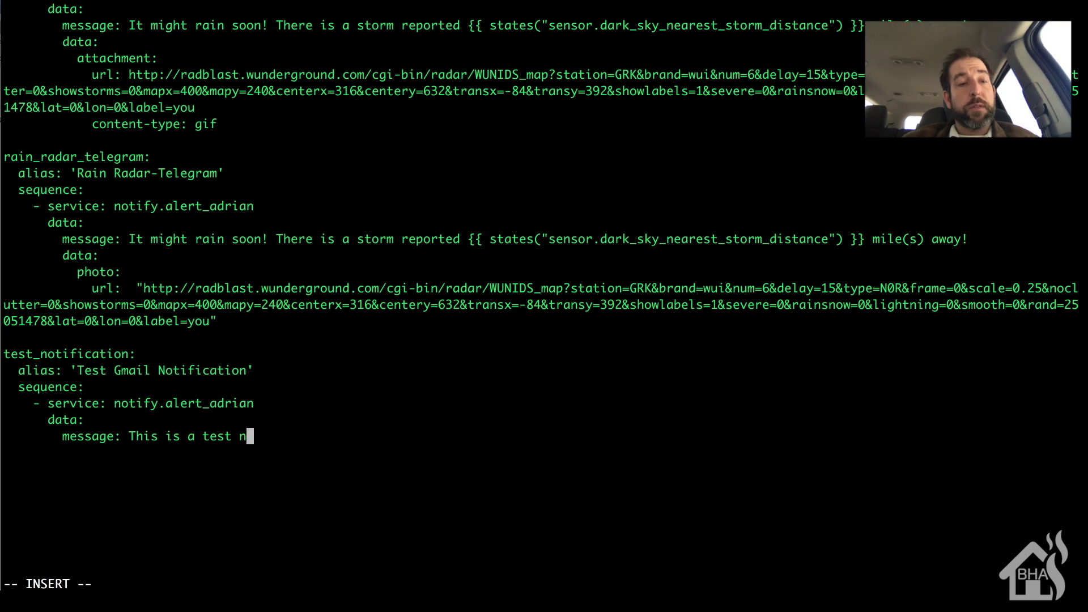
pyautogui.write('otification!')
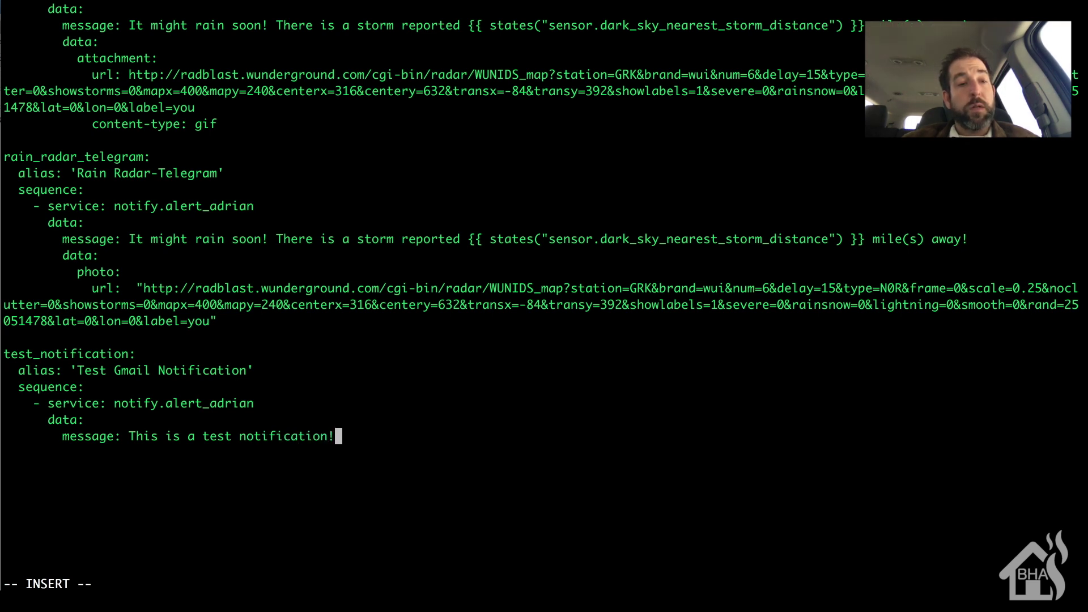
pyautogui.press('Escape')
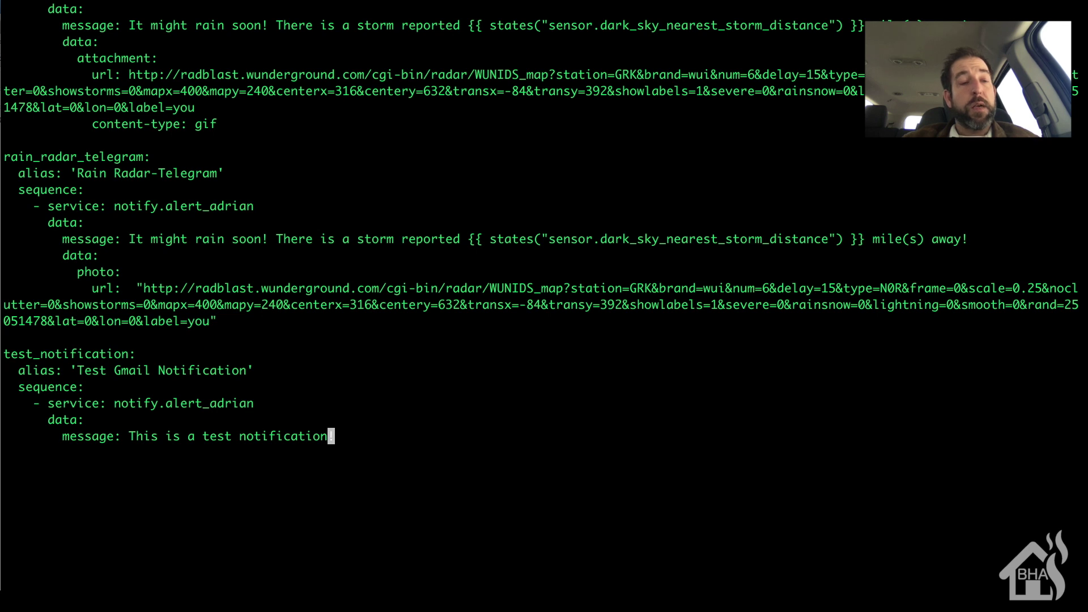
pyautogui.write(':w')
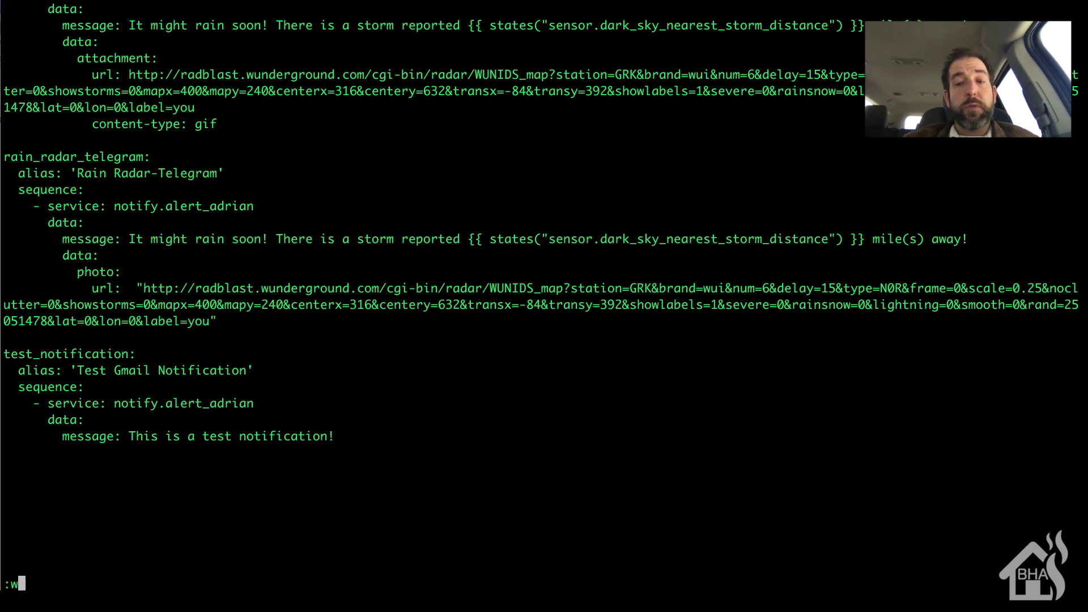
pyautogui.write('q!')
# Save and quit vi, then restart the Home Assistant service with sudo systemctl restart.
pyautogui.press('Return')
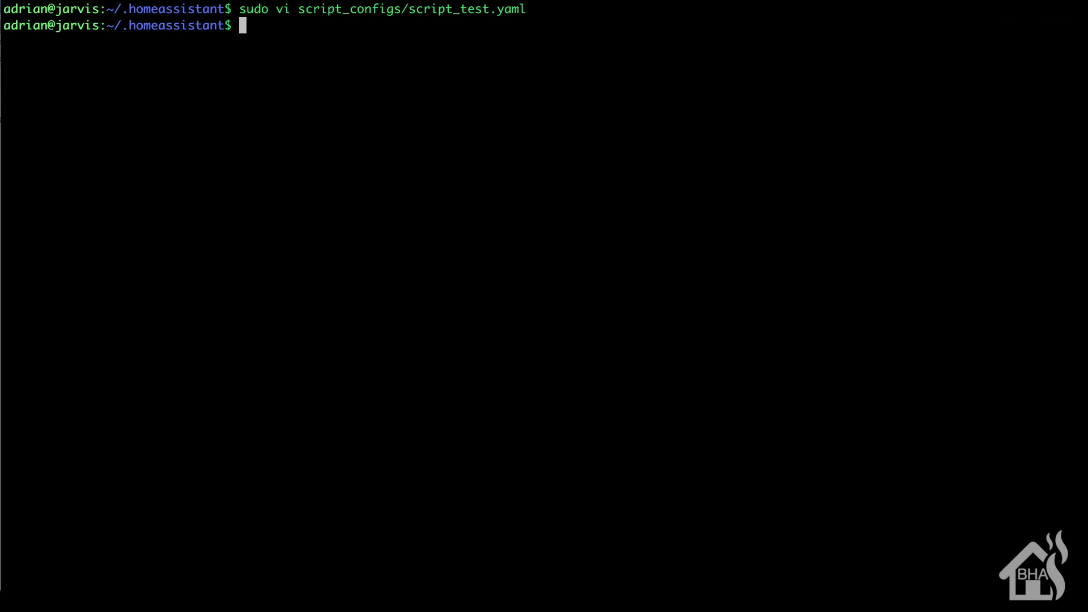
pyautogui.write('sudo systemc')
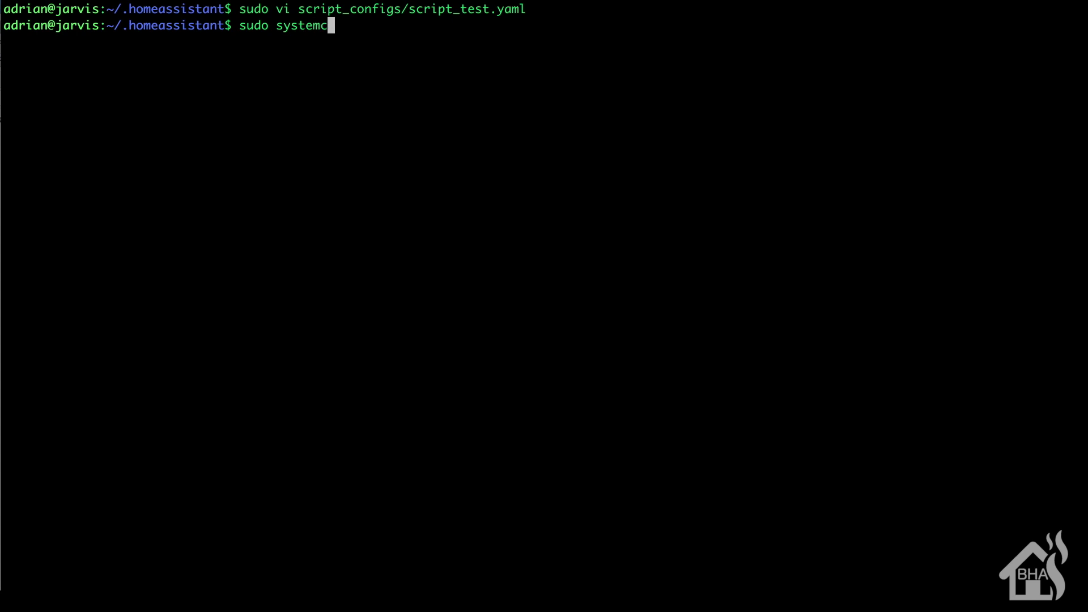
pyautogui.write('tl restart hoe')
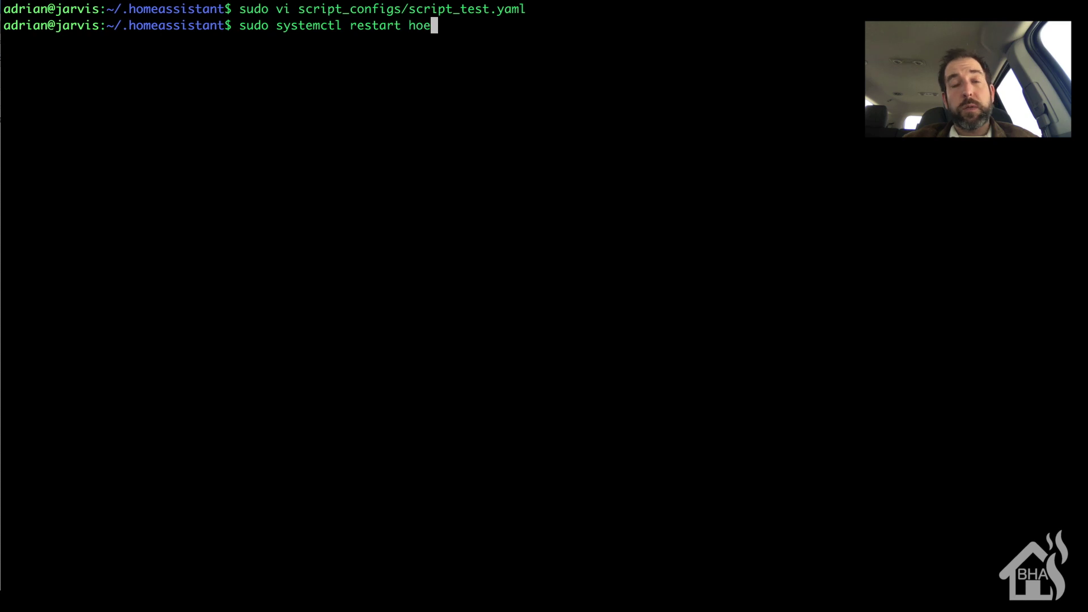
pyautogui.press('BackSpace')
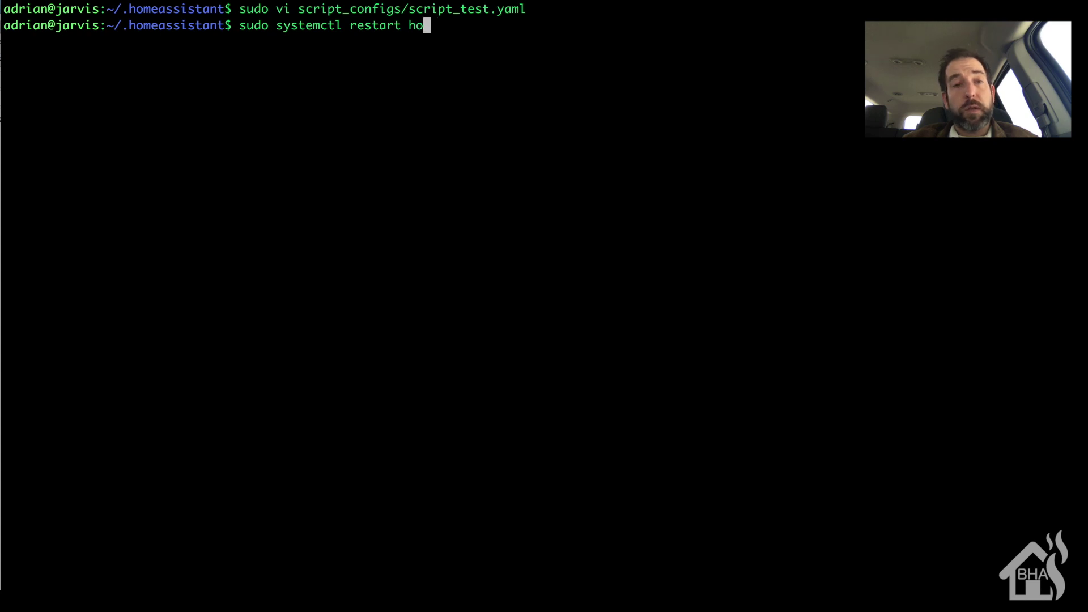
pyautogui.write('me-as')
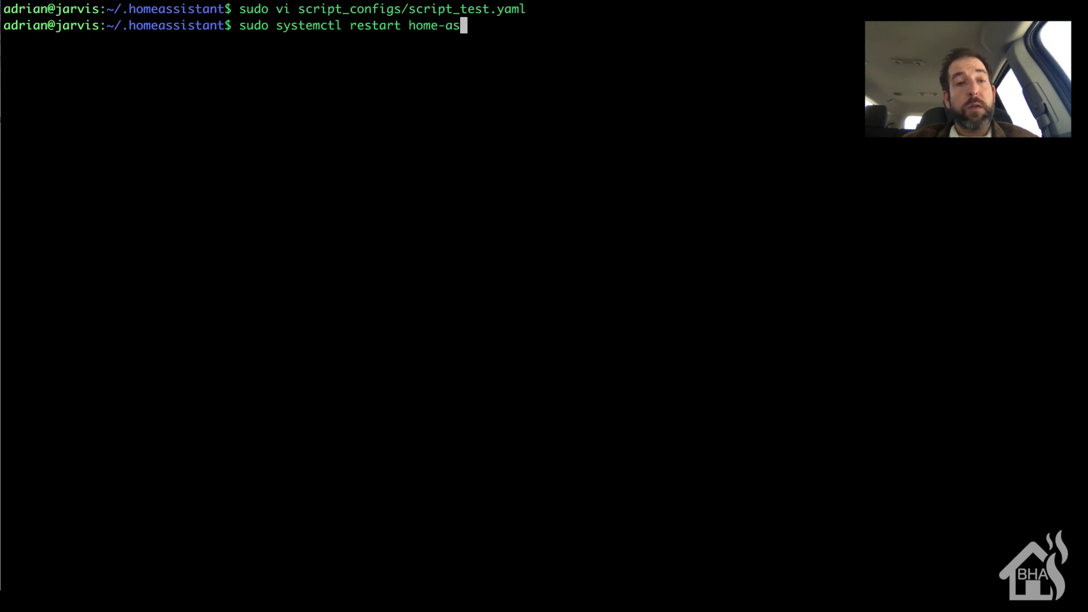
pyautogui.press('Tab')
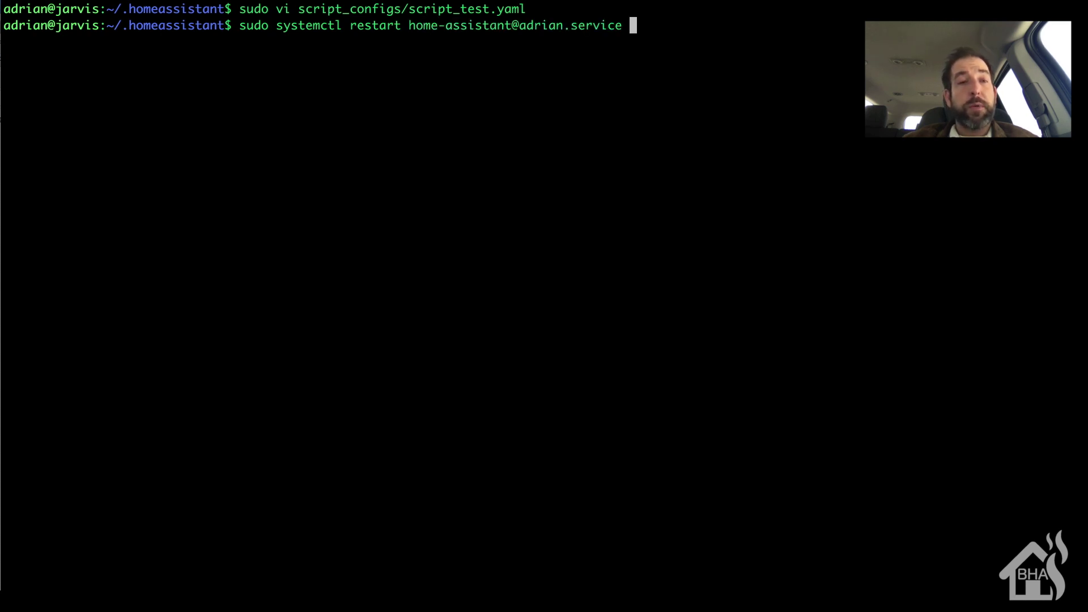
pyautogui.press('Return')
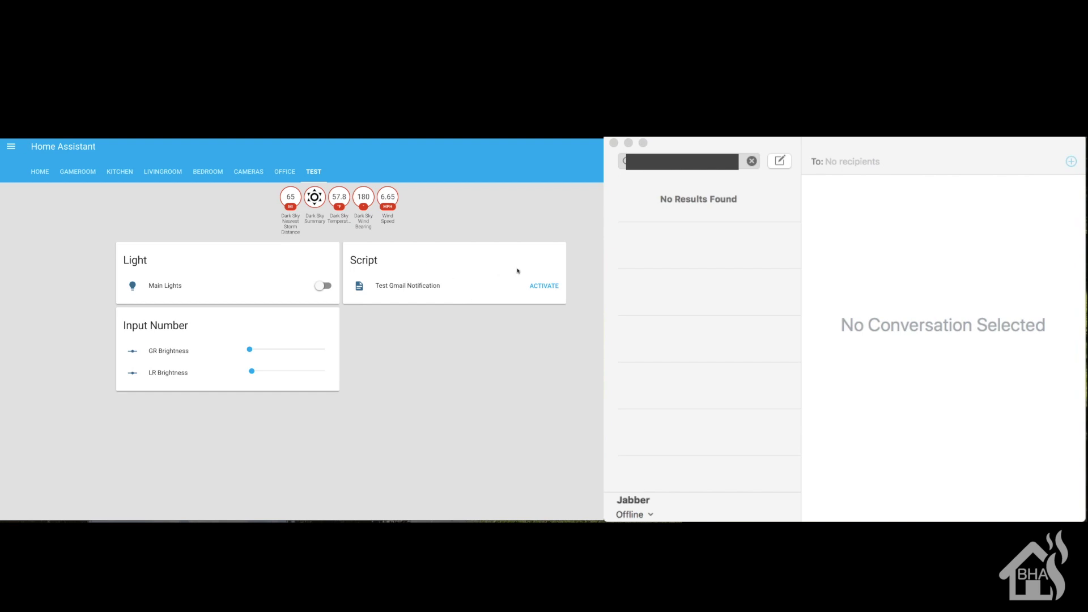
# Activate Test Gmail Notification and open the delivered 'This is a test notification!' conversation in Messages.
pyautogui.click(546, 287)
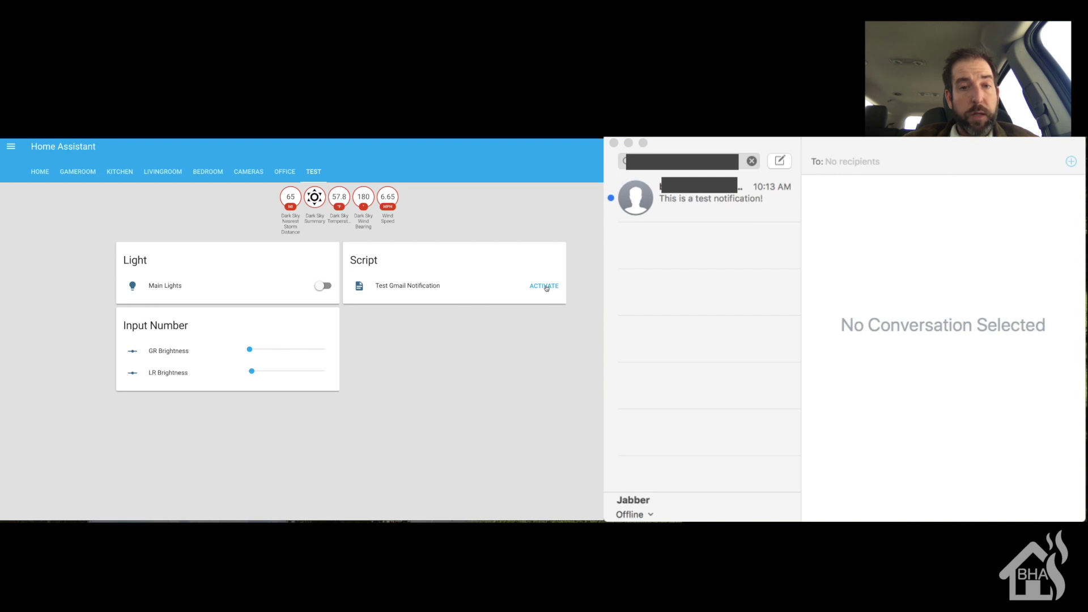
pyautogui.click(700, 198)
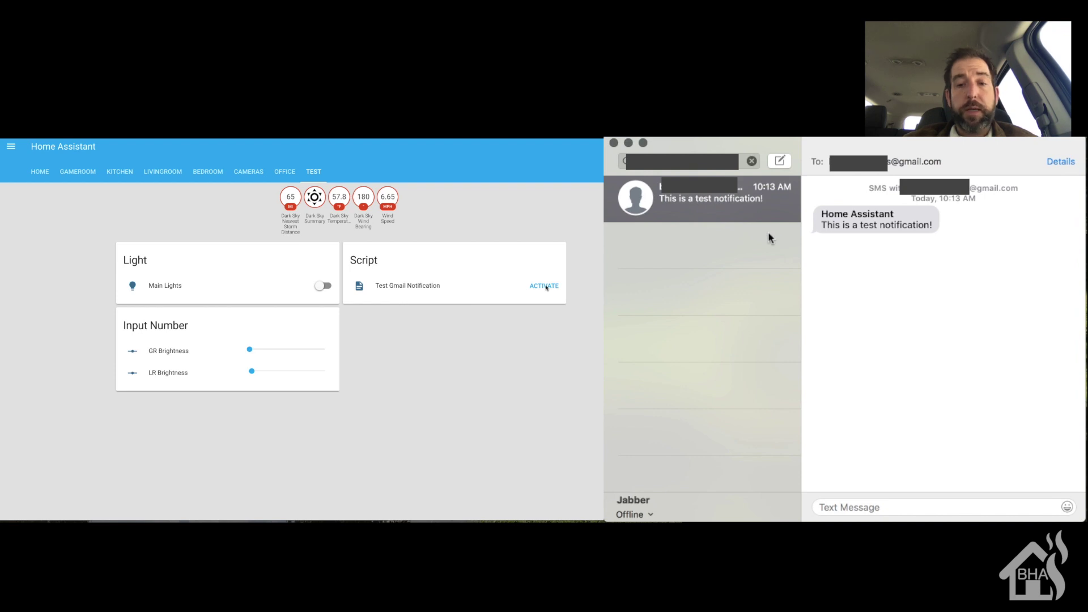